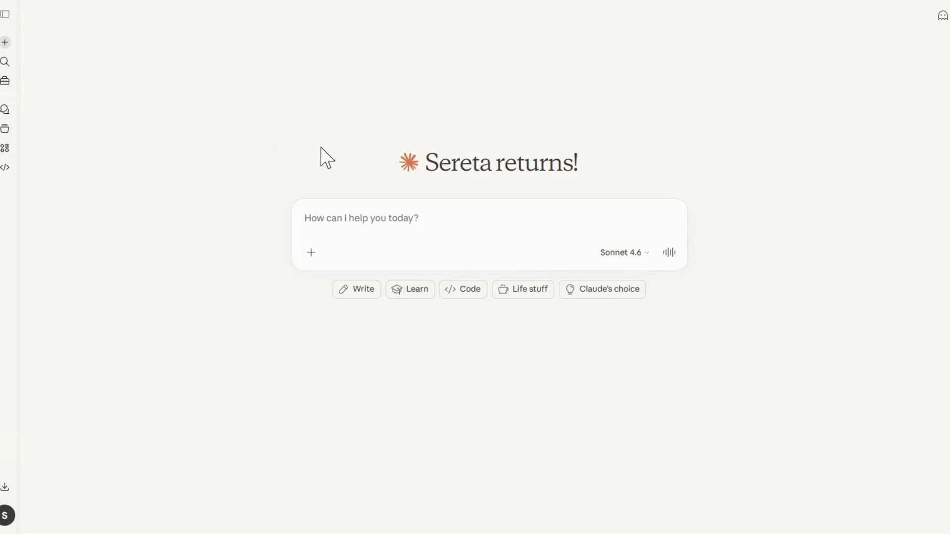
Send a prompt assigning the role of Senior Product Manager with 10 years in Real Estate, to build a structured PRD from raw stakeholder meeting notes.
text(You are a Senior Product Manager with 10 years of experience in Real Estate. I will give you raw notes from a stakeholder meeting and you will help me build a structured PRD.)
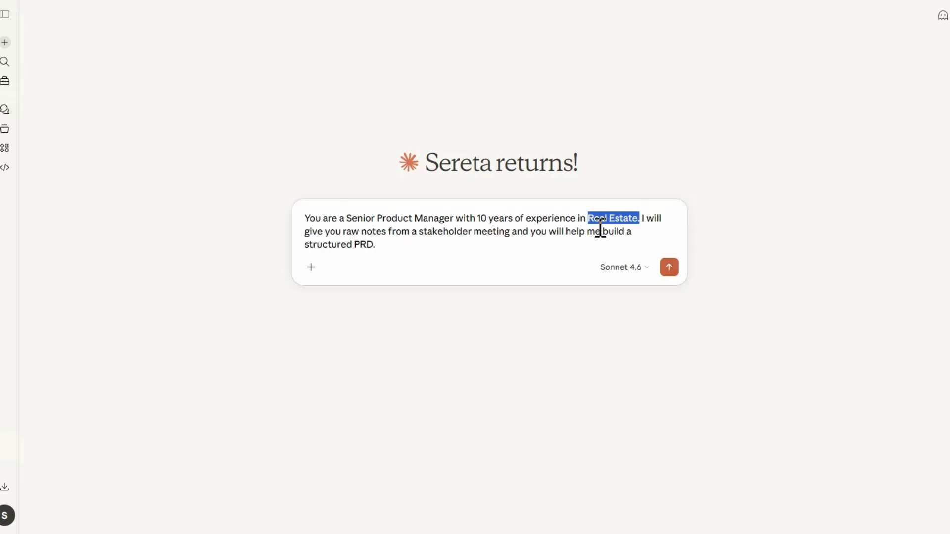
click(414, 248)
click(670, 270)
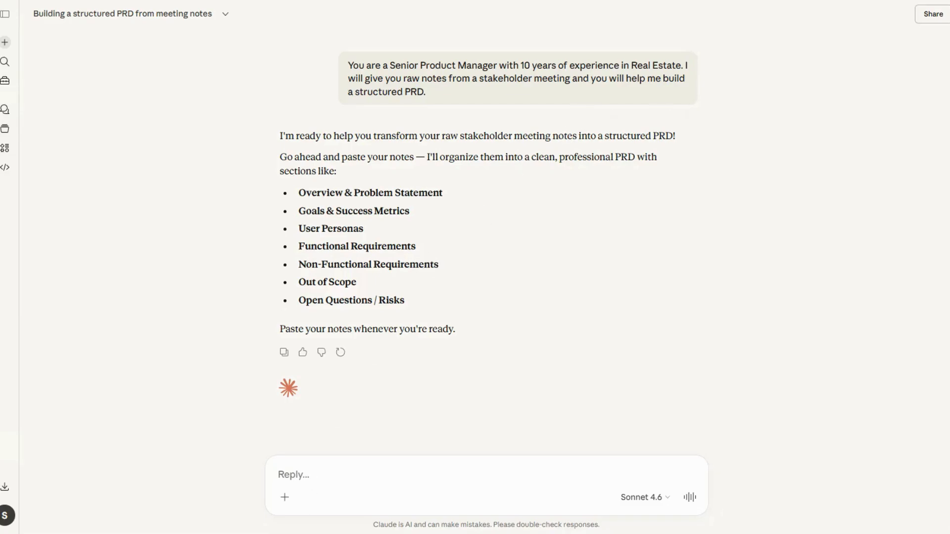
Paste the raw stakeholder meeting notes about the Tenure real estate website chatbot, look through them, and send them.
click(318, 476)
key(ctrl+v)
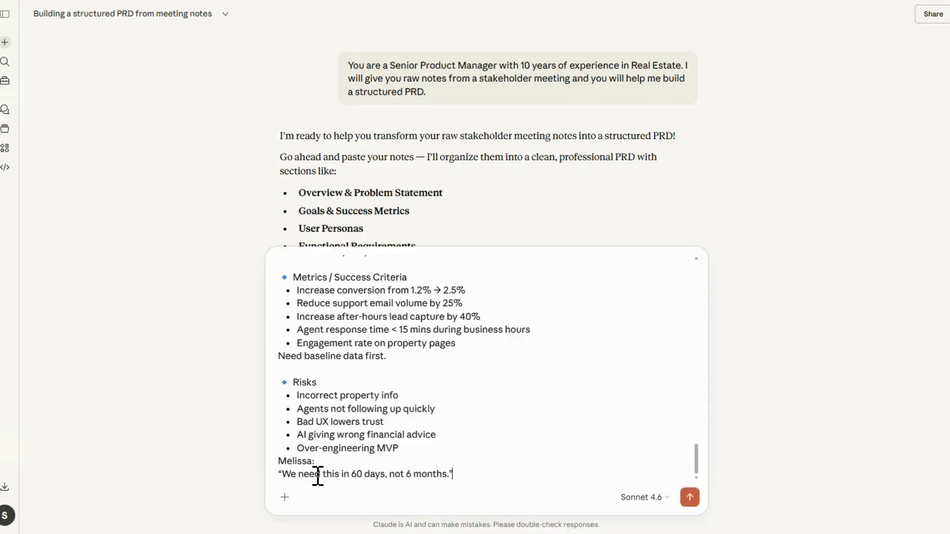
scroll(629, 324, up, 10)
scroll(614, 315, up, 10)
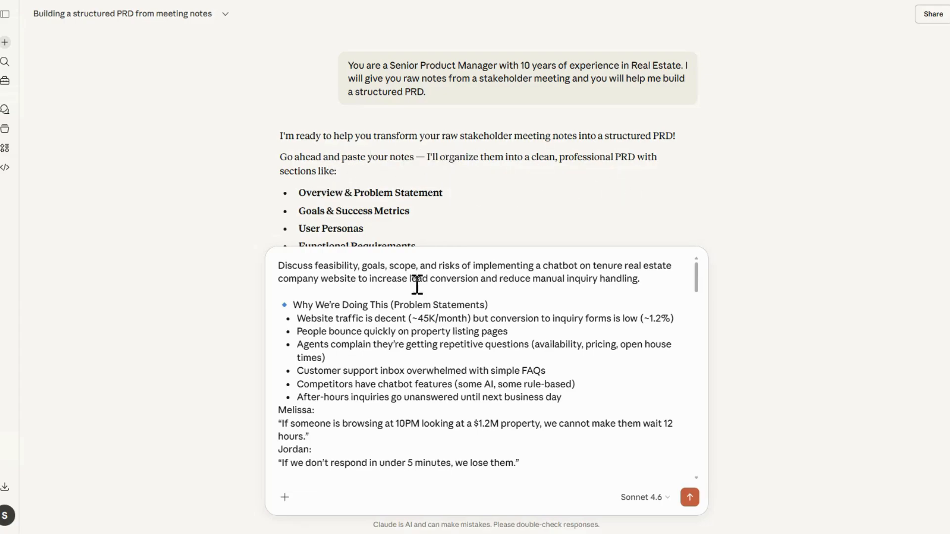
scroll(460, 364, down, 8)
scroll(463, 360, down, 15)
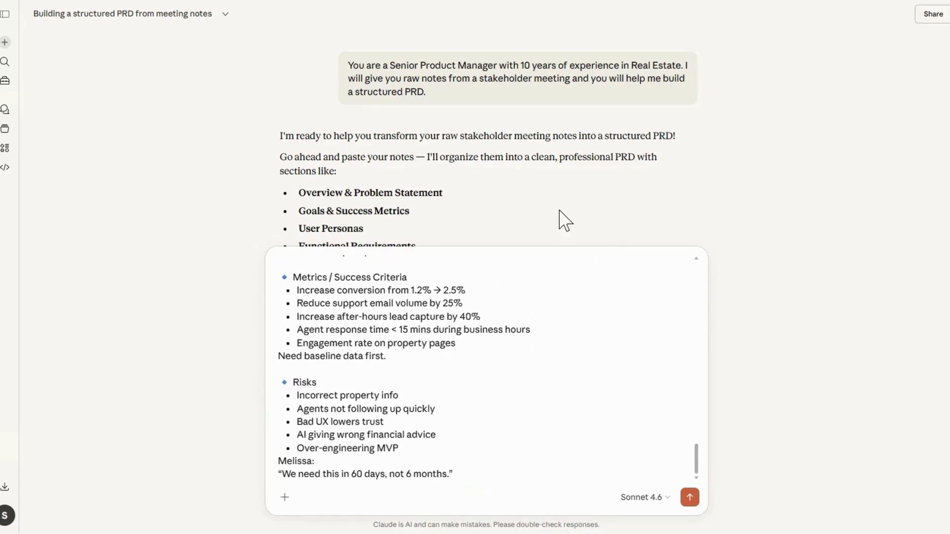
scroll(579, 373, up, 10)
scroll(564, 363, up, 8)
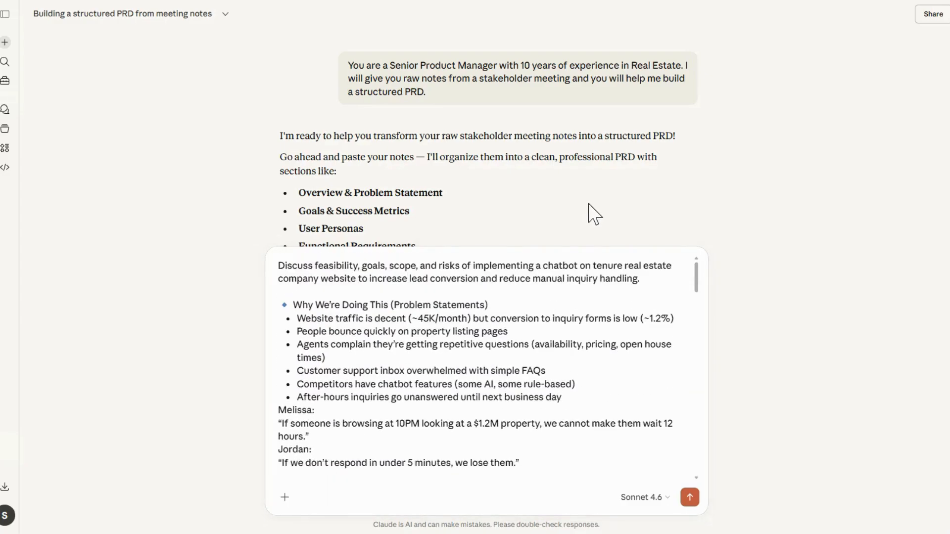
click(690, 497)
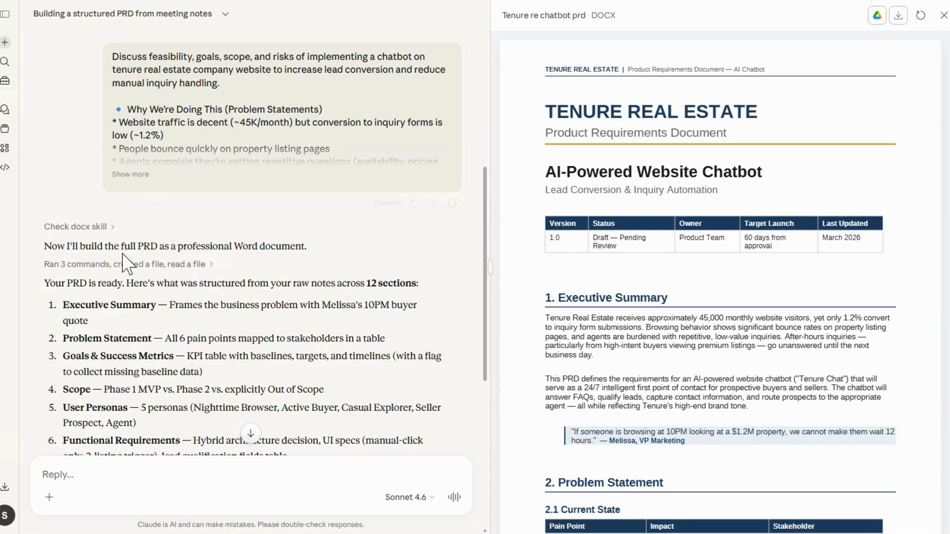
Review the earlier conversation and the generated PRD's opening sections, from the Executive Summary through Goals & Success Metrics.
scroll(294, 262, up, 4)
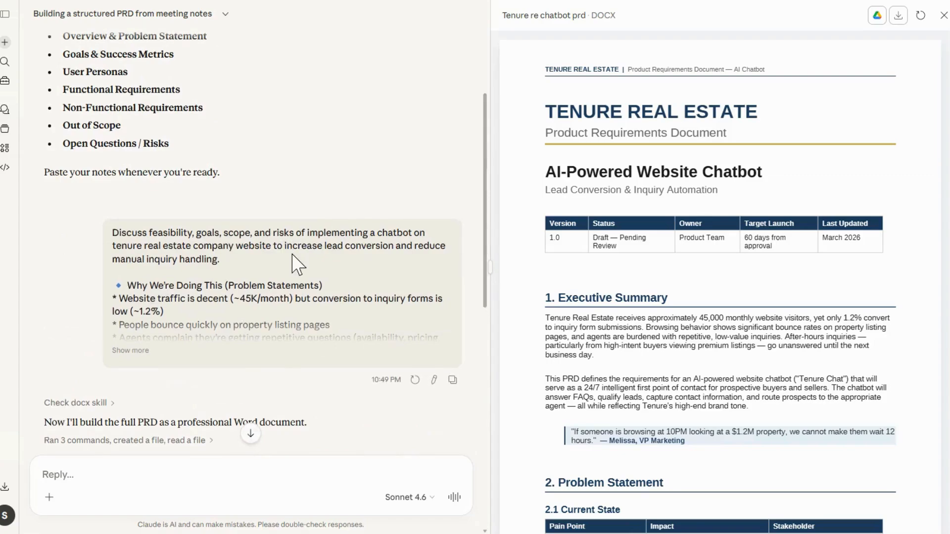
scroll(293, 256, up, 4)
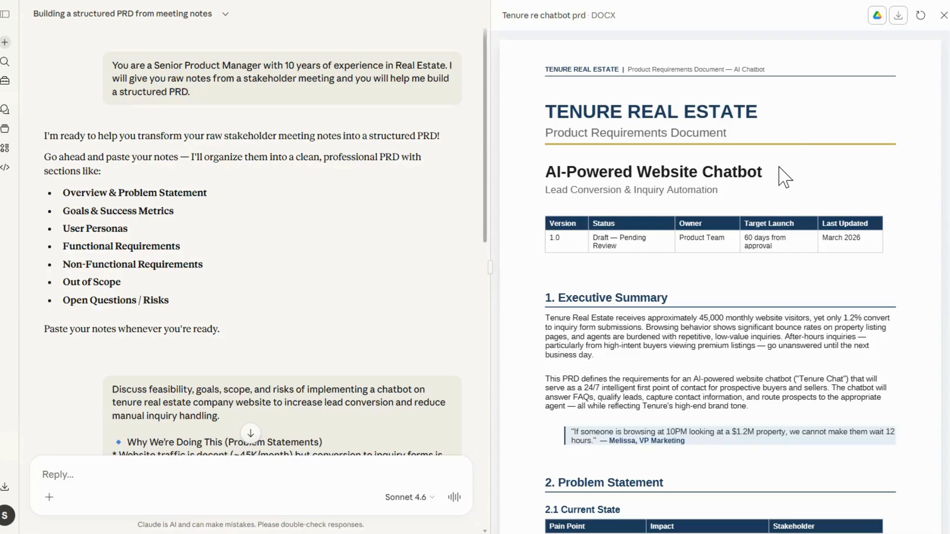
scroll(198, 163, down, 1)
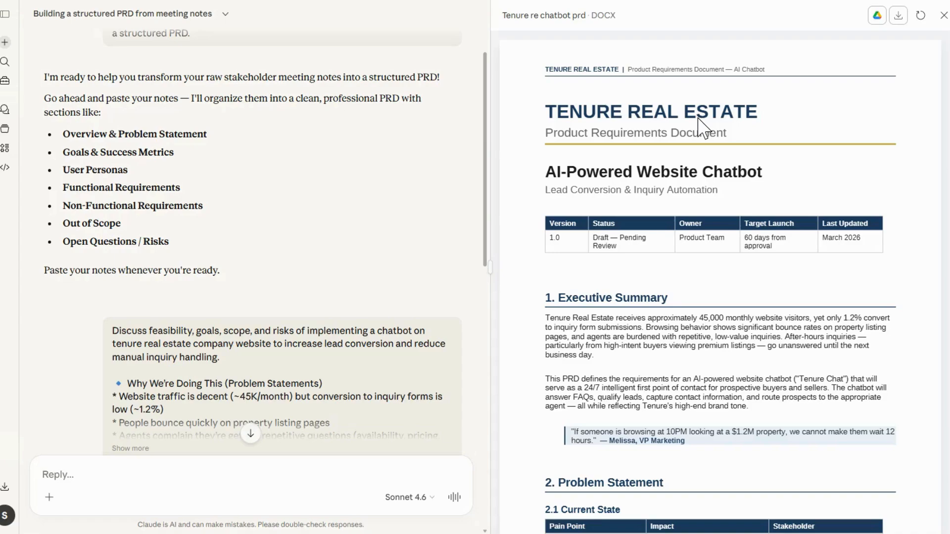
scroll(703, 138, down, 3)
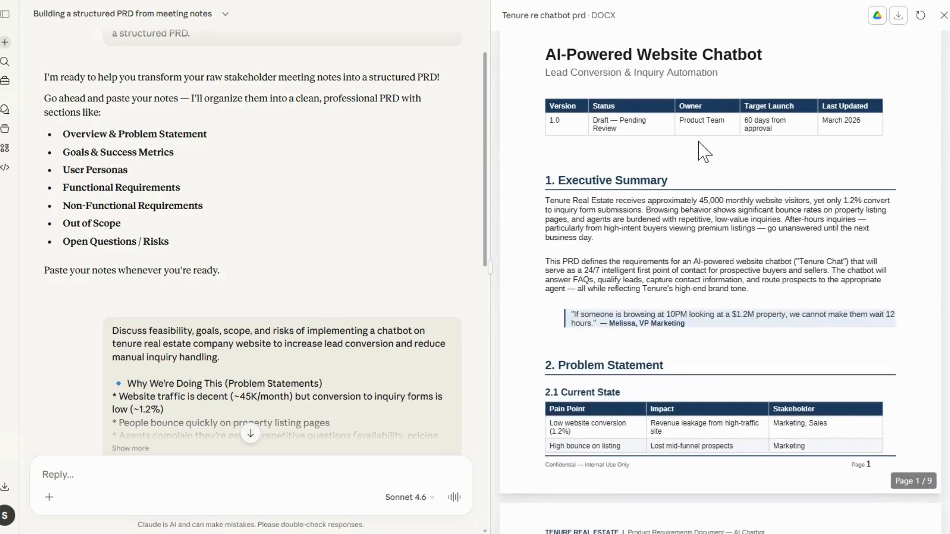
scroll(703, 149, up, 3)
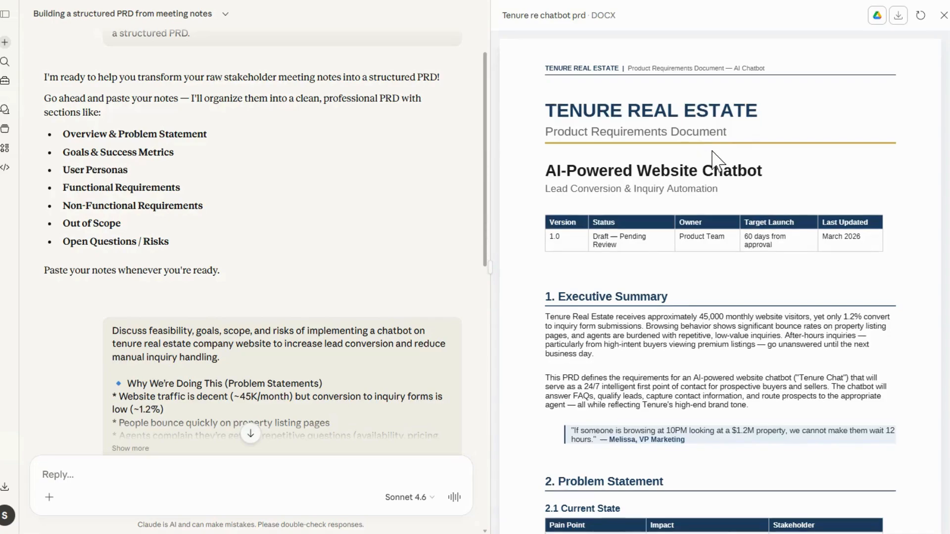
scroll(707, 154, down, 5)
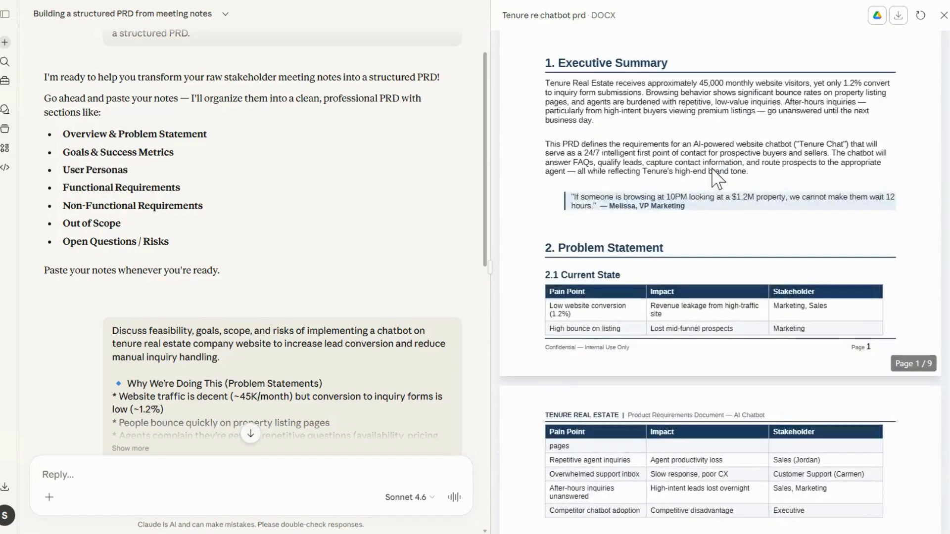
scroll(712, 169, down, 3)
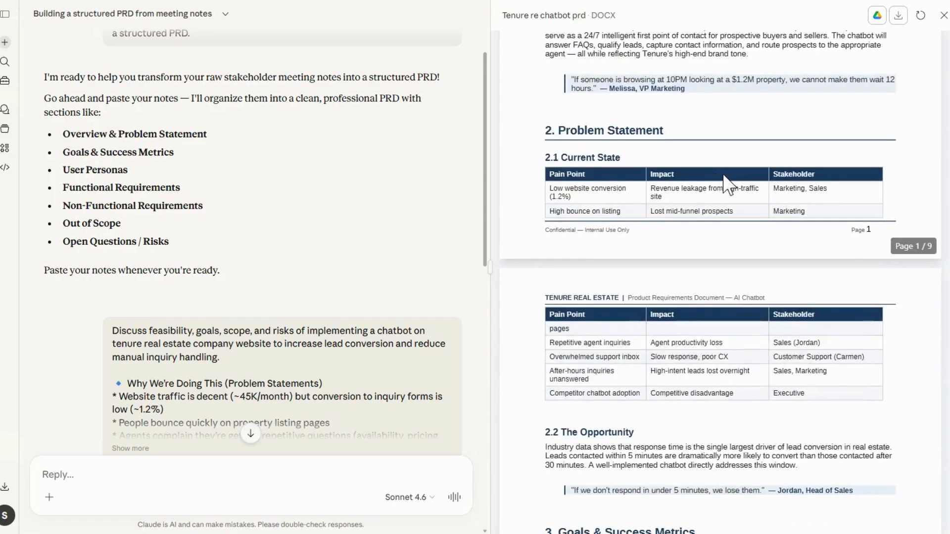
scroll(737, 198, down, 3)
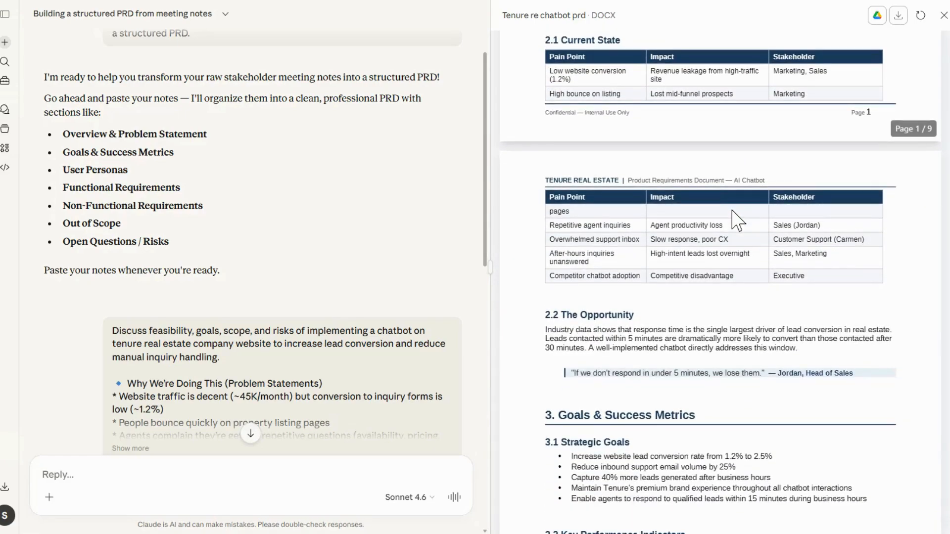
scroll(738, 219, down, 4)
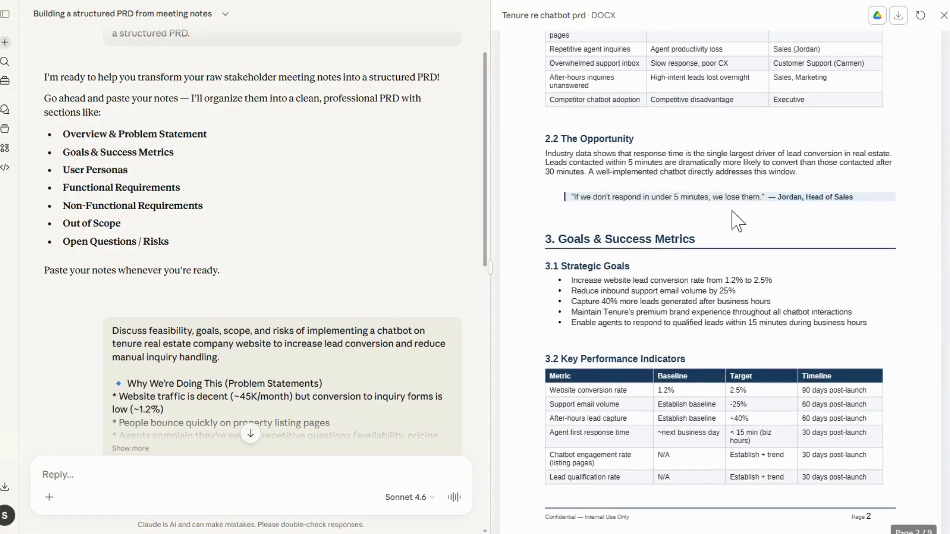
scroll(737, 221, down, 2)
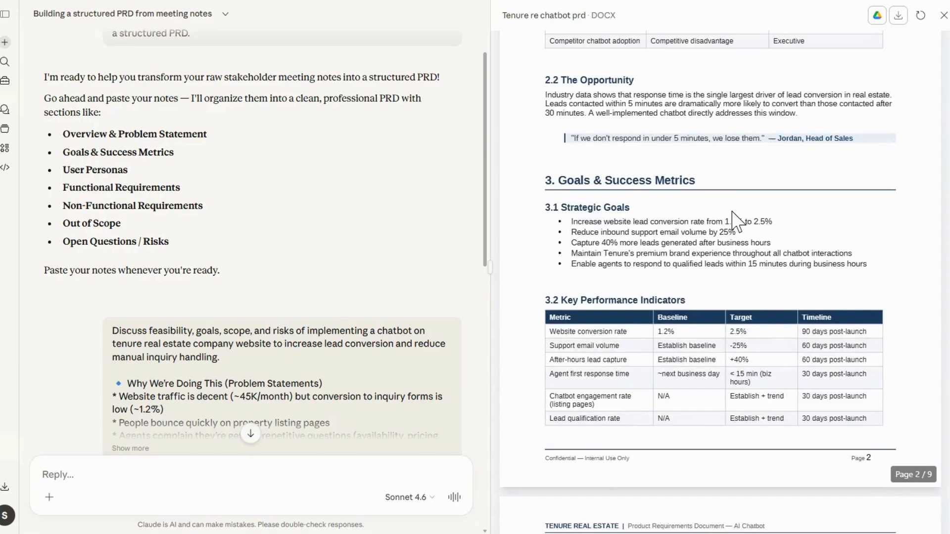
Read the PRD's Scope, User Personas and Functional Requirements sections, including UI design, integrations and the lead qualification flow.
scroll(737, 222, down, 3)
scroll(737, 219, down, 4)
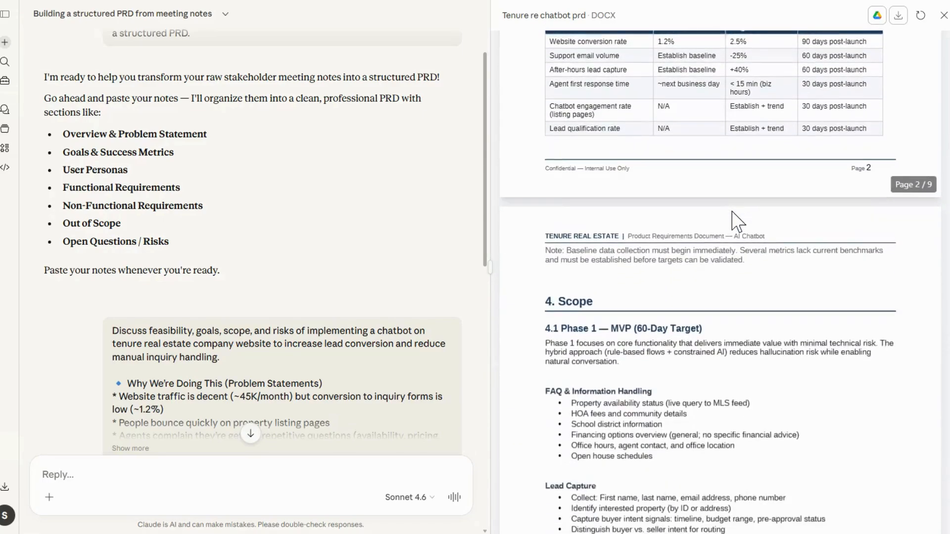
scroll(738, 219, down, 4)
scroll(738, 219, down, 4)
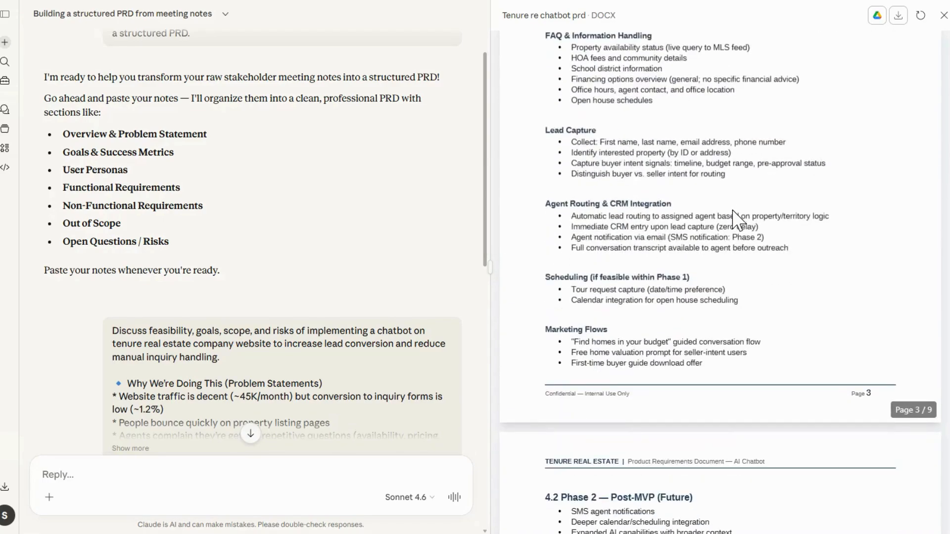
scroll(738, 219, down, 7)
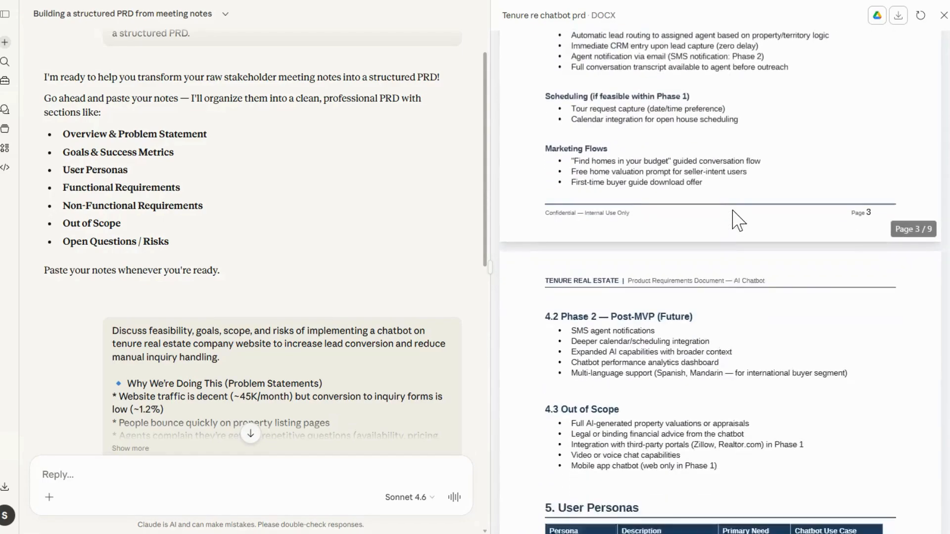
scroll(738, 219, down, 1)
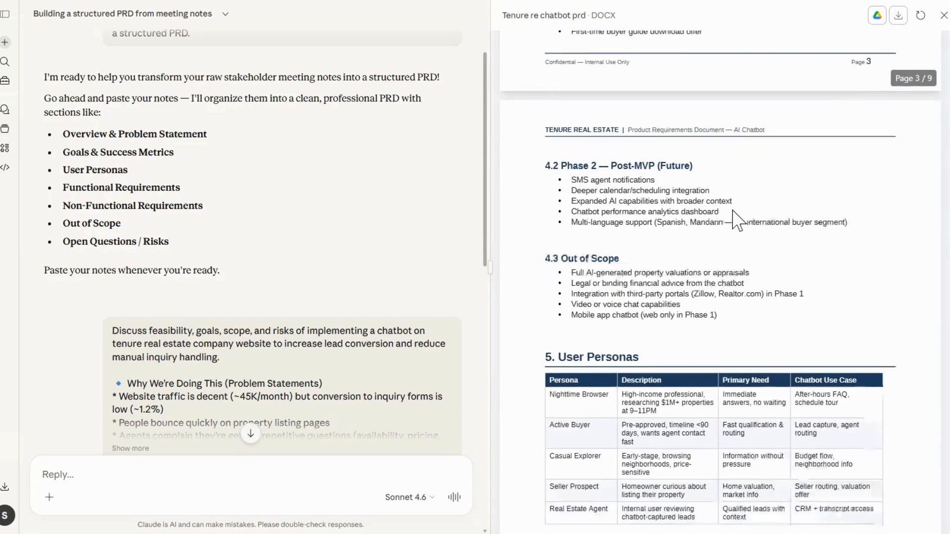
scroll(738, 219, down, 5)
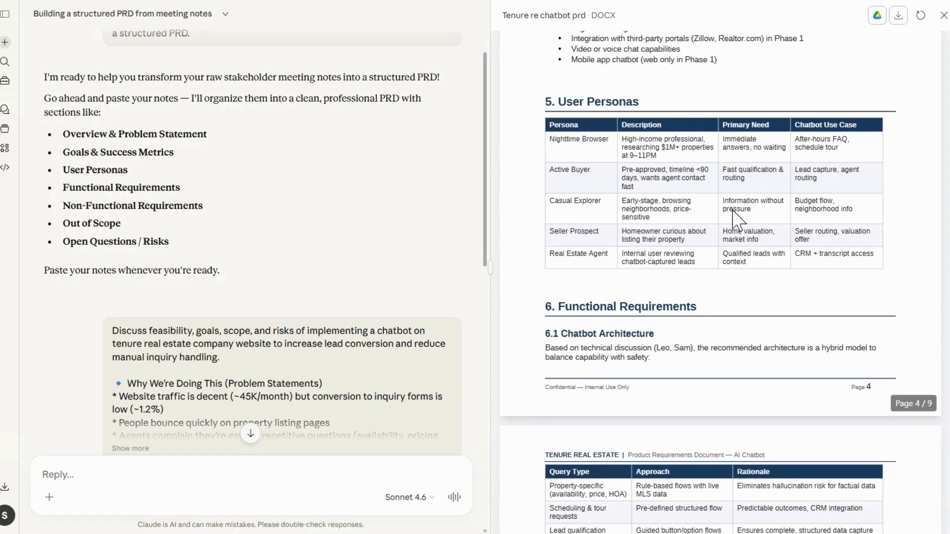
scroll(717, 277, down, 3)
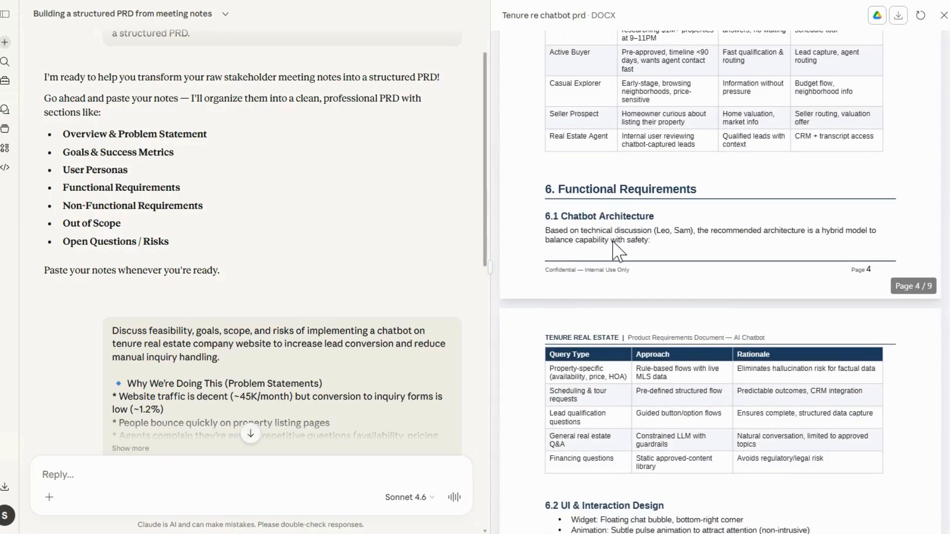
scroll(612, 242, down, 5)
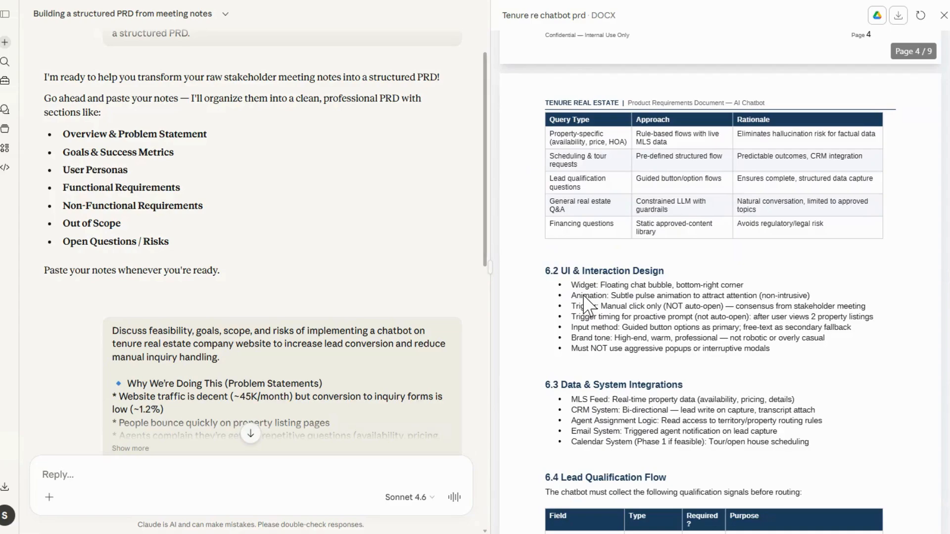
scroll(585, 296, down, 4)
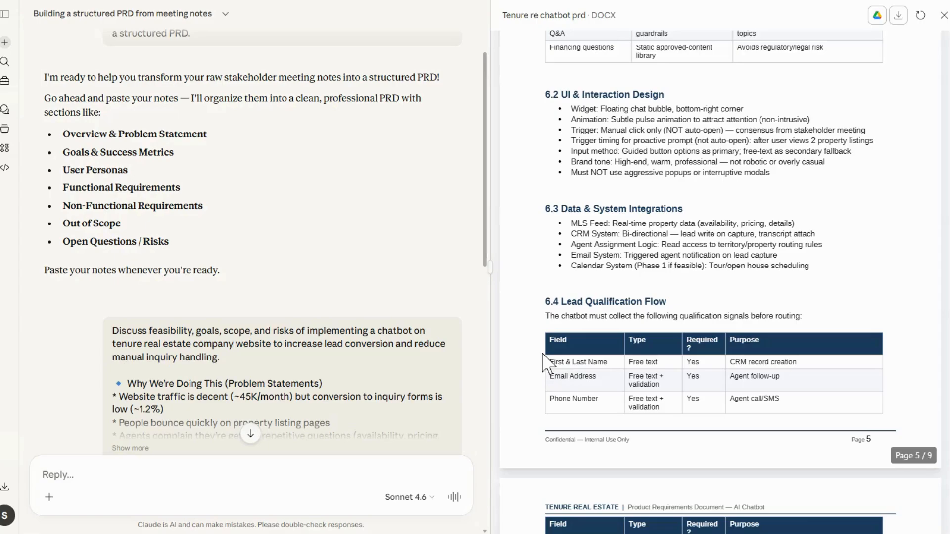
Examine the rest of the PRD, from Non-Functional Requirements through compliance, risks, open questions and timeline to Document Approval.
scroll(631, 341, down, 10)
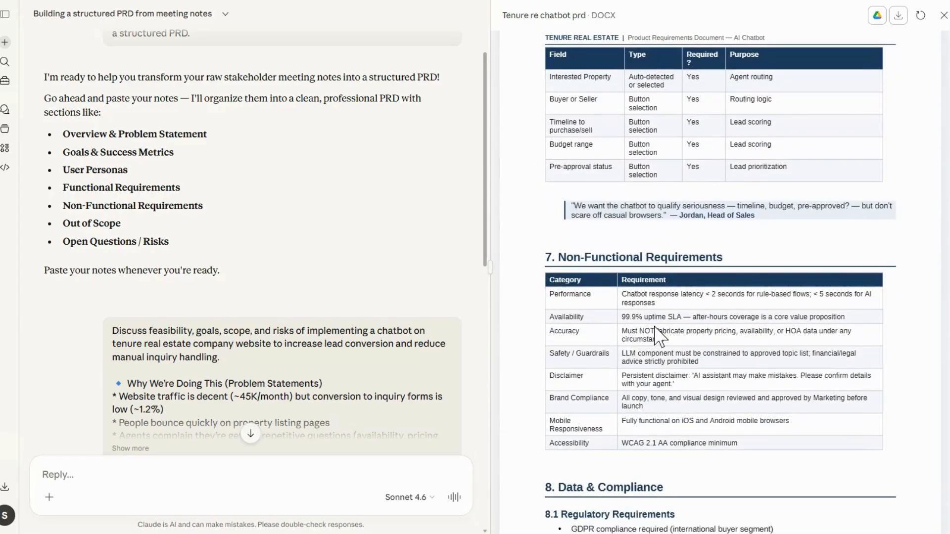
scroll(658, 337, down, 5)
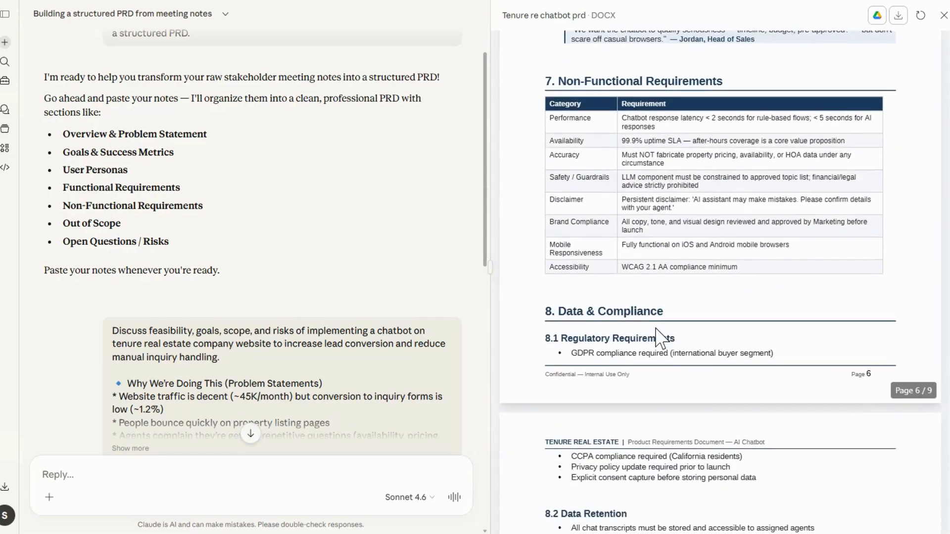
scroll(658, 338, down, 4)
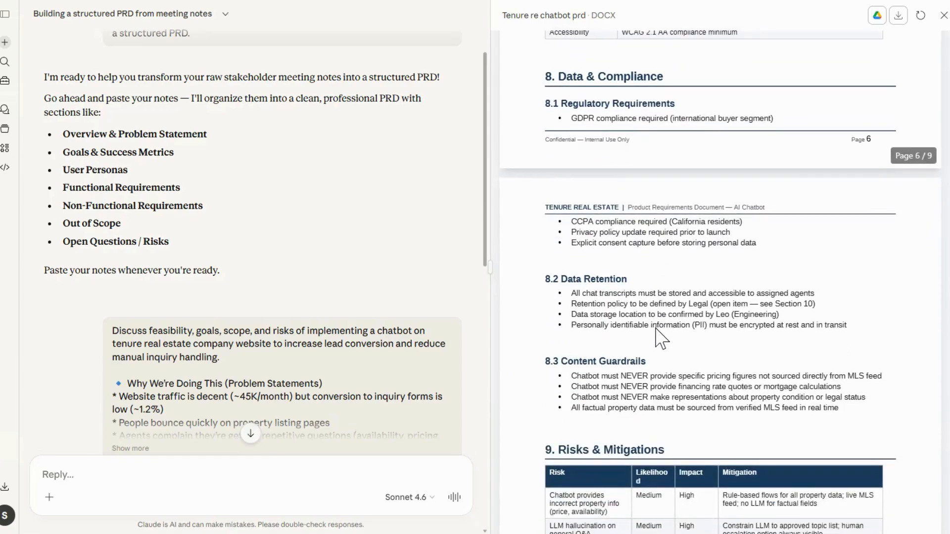
scroll(661, 339, down, 8)
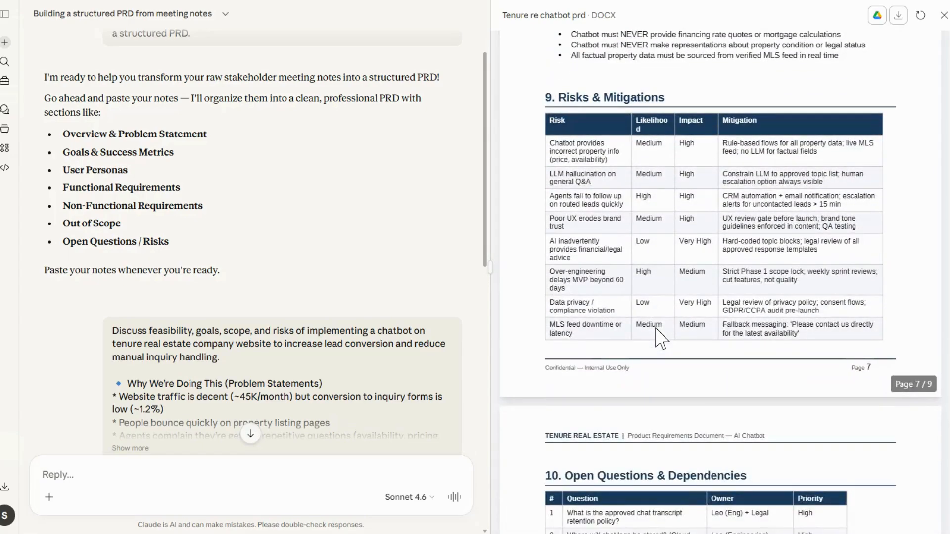
scroll(660, 339, down, 3)
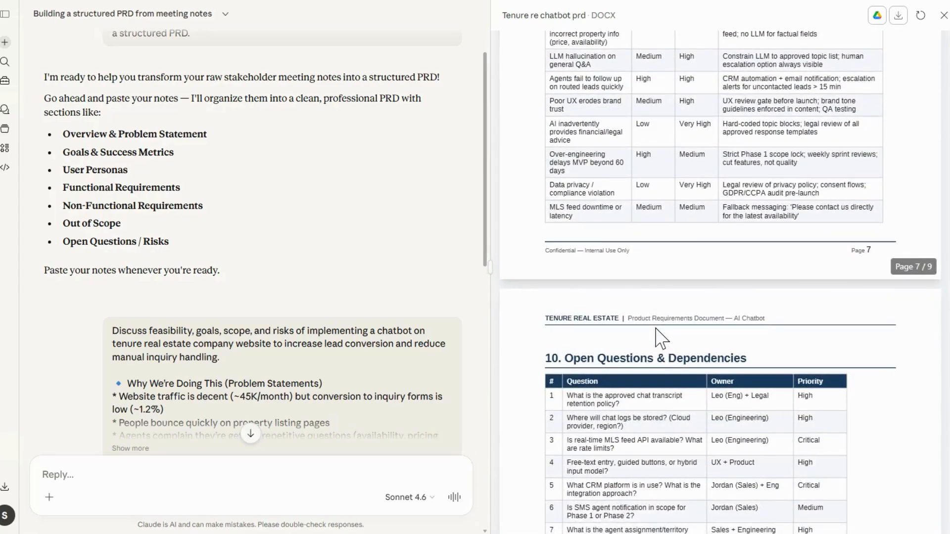
scroll(661, 338, down, 10)
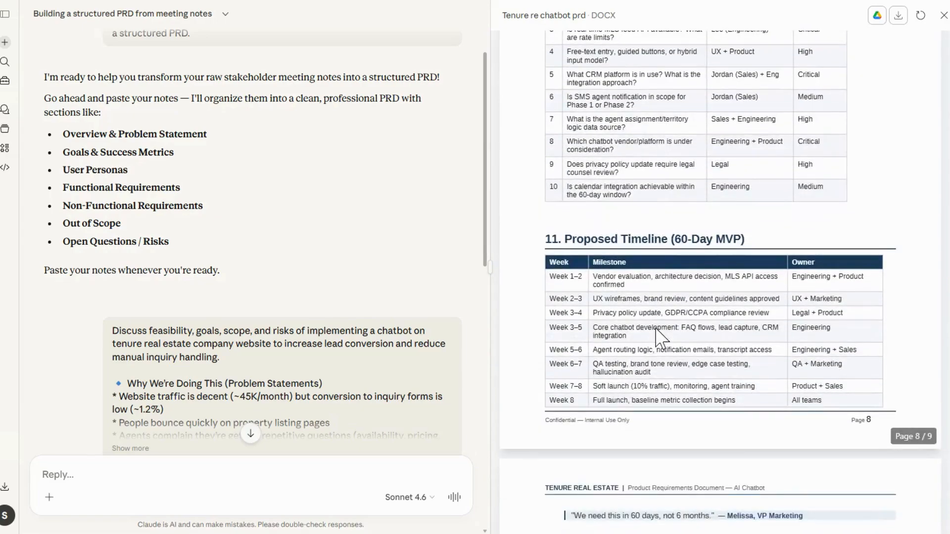
scroll(661, 339, down, 9)
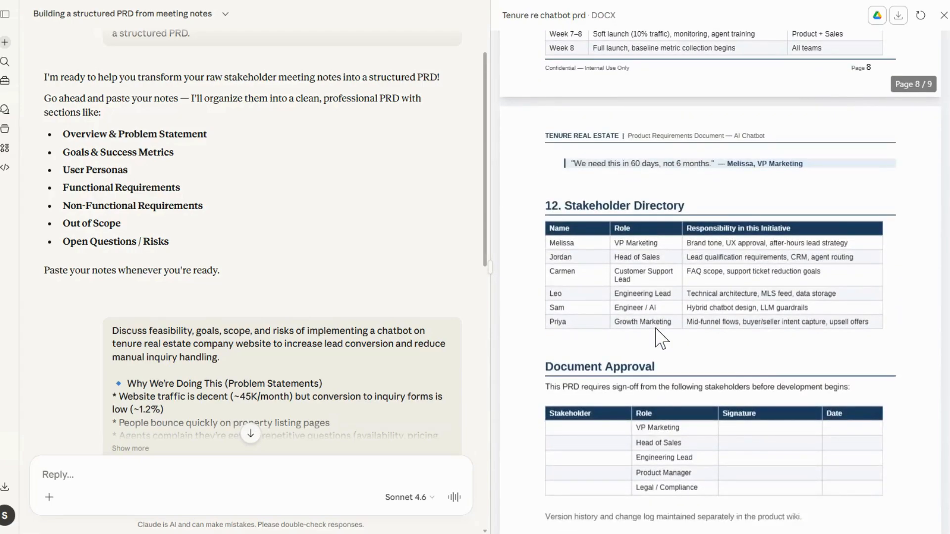
scroll(662, 338, down, 1)
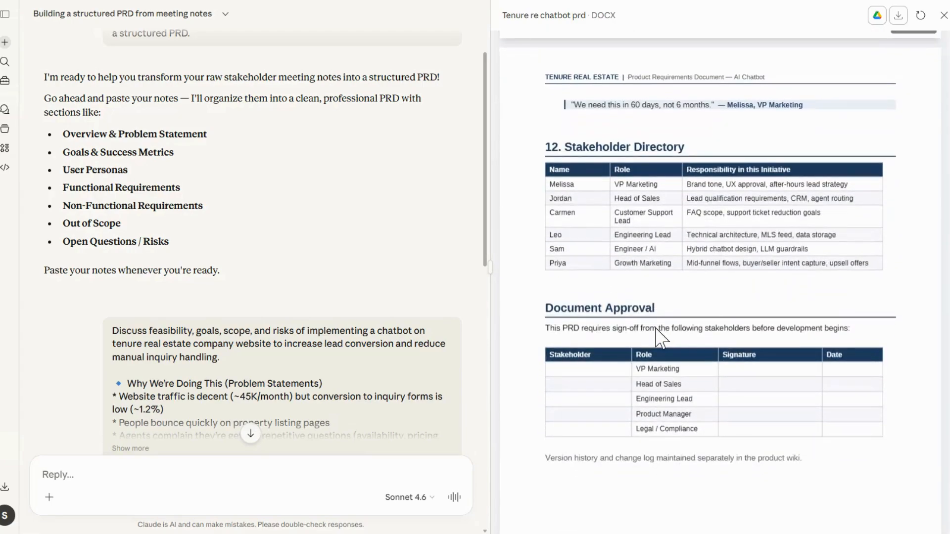
scroll(660, 339, down, 2)
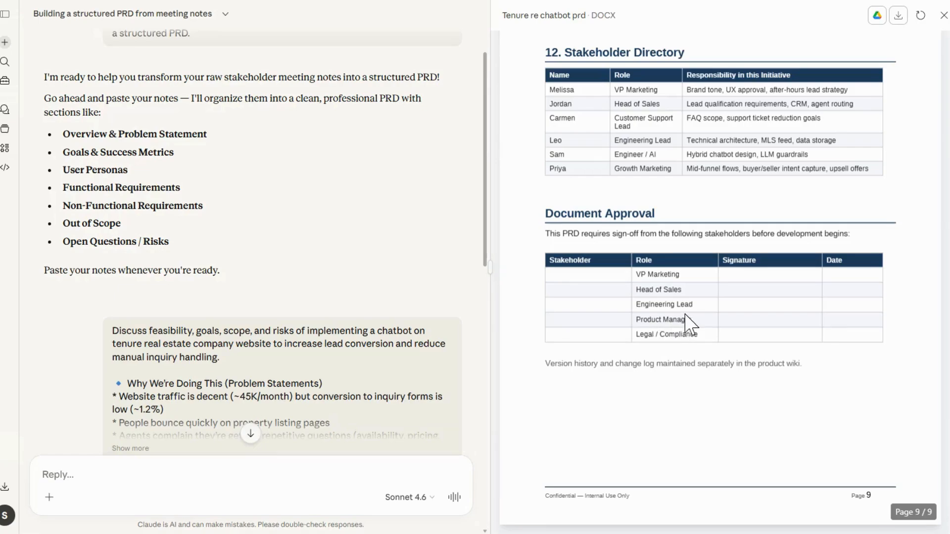
scroll(686, 316, up, 20)
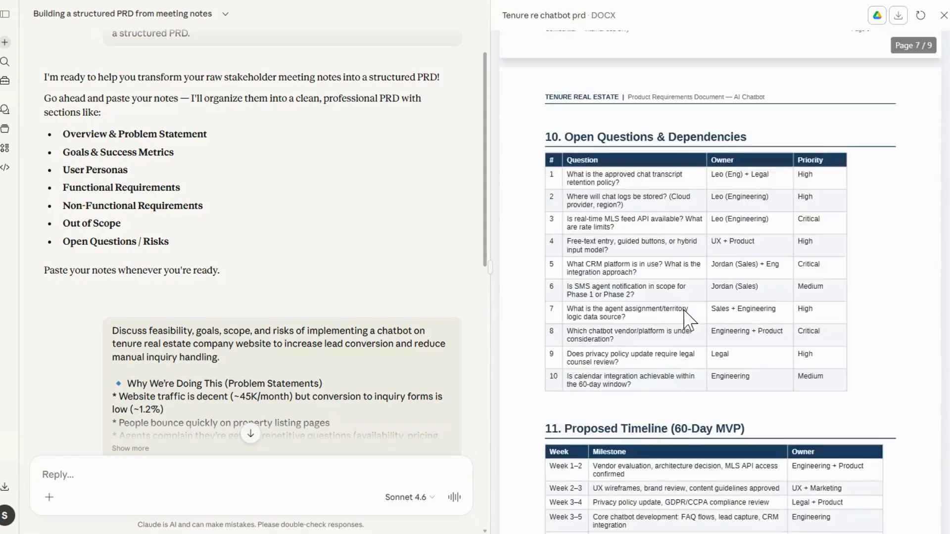
Look back through the PRD from Open Questions & Dependencies up to the title and Executive Summary.
scroll(686, 317, up, 10)
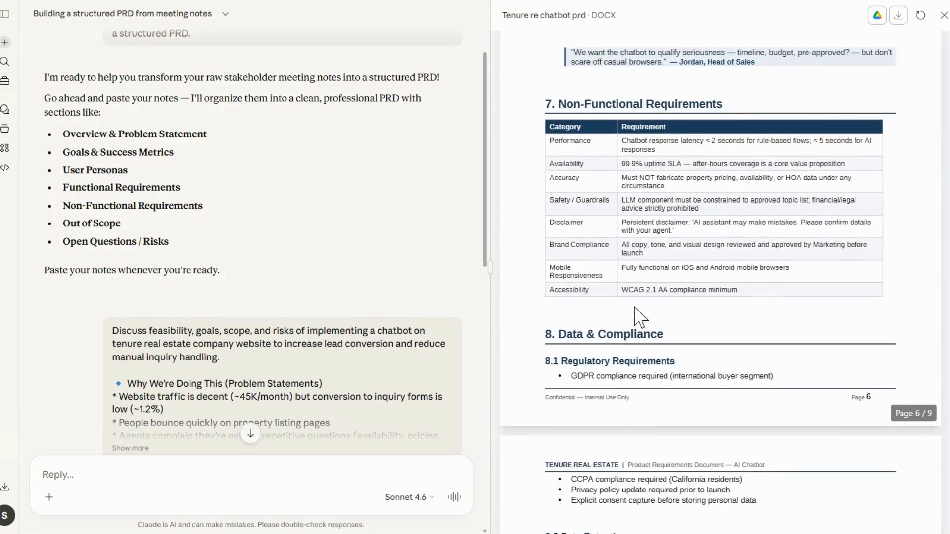
scroll(636, 308, up, 15)
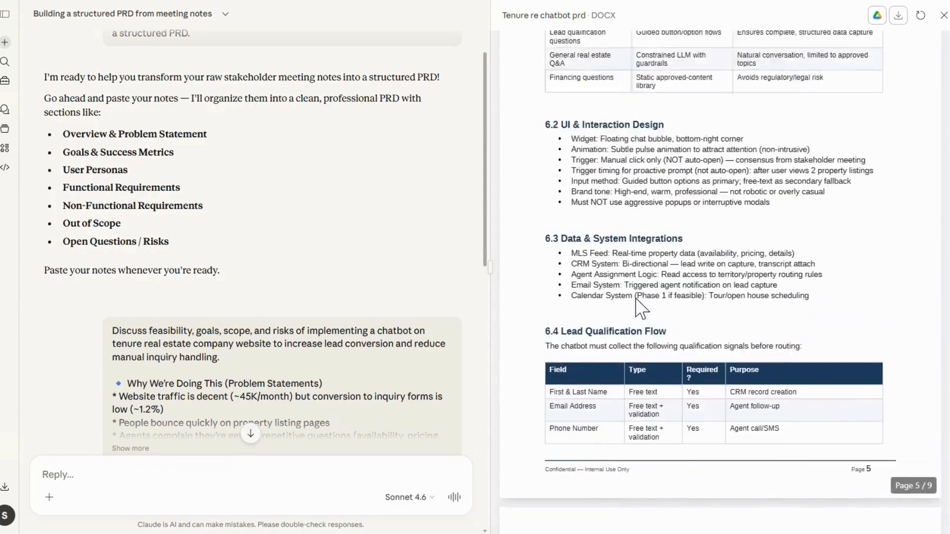
scroll(637, 308, up, 2)
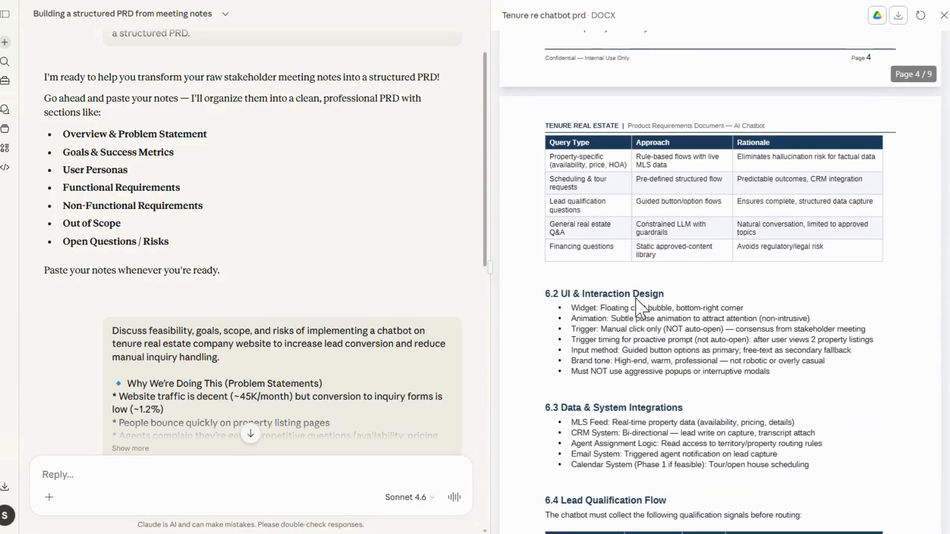
scroll(637, 299, up, 6)
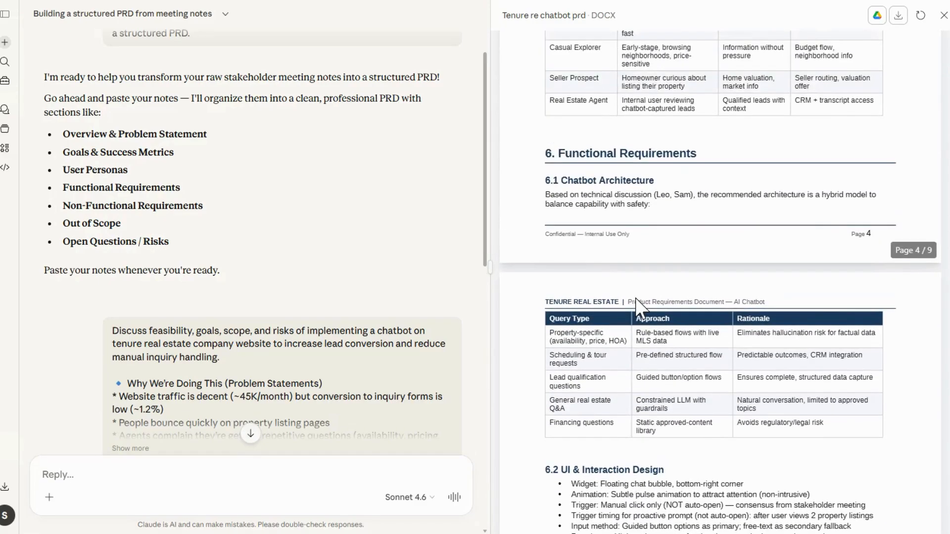
scroll(636, 297, up, 14)
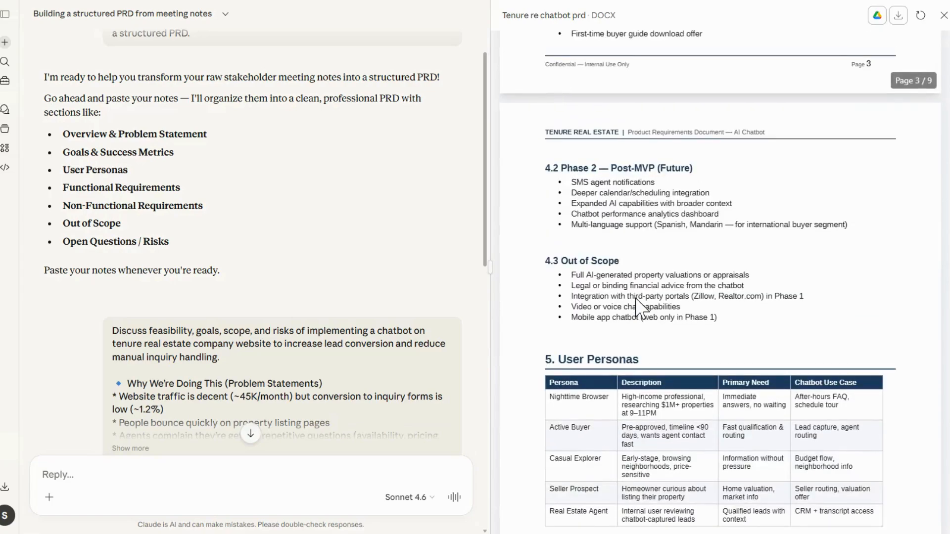
scroll(636, 298, up, 6)
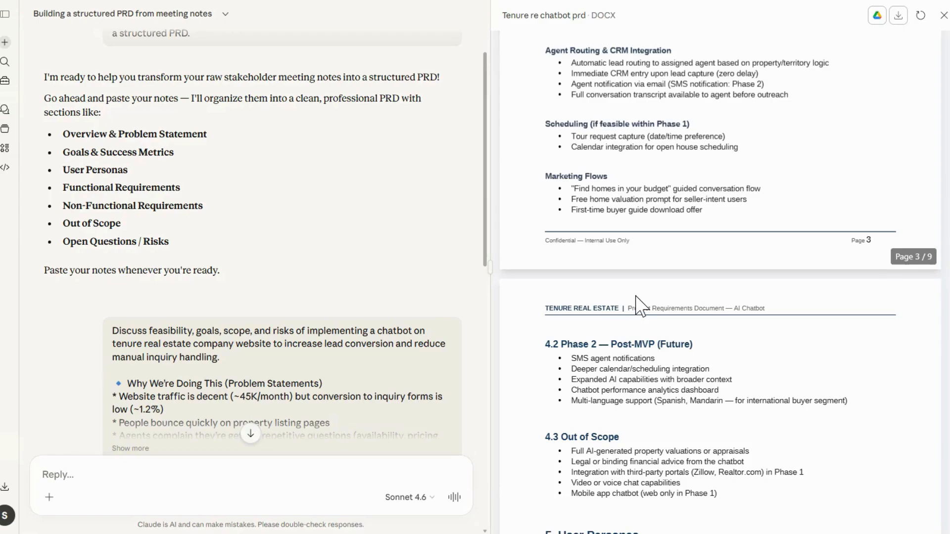
scroll(635, 297, up, 10)
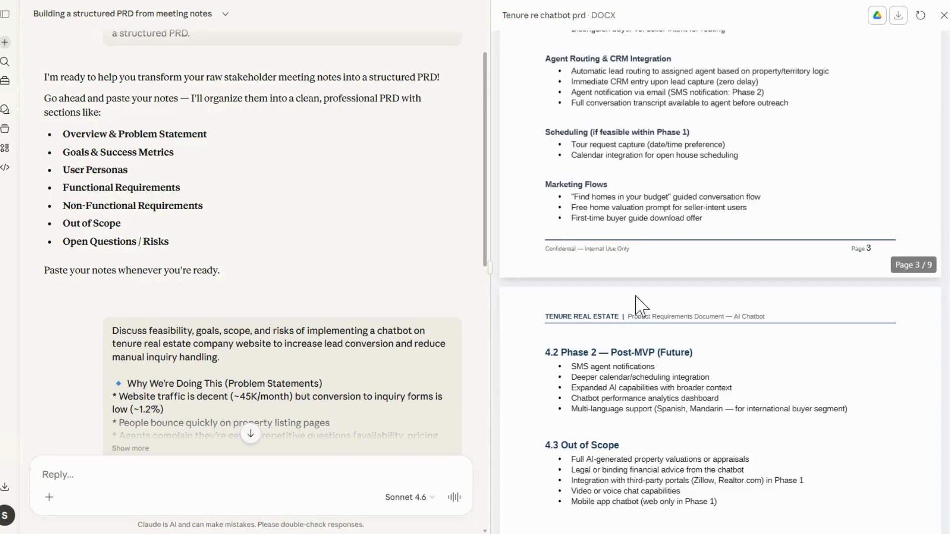
scroll(633, 294, up, 8)
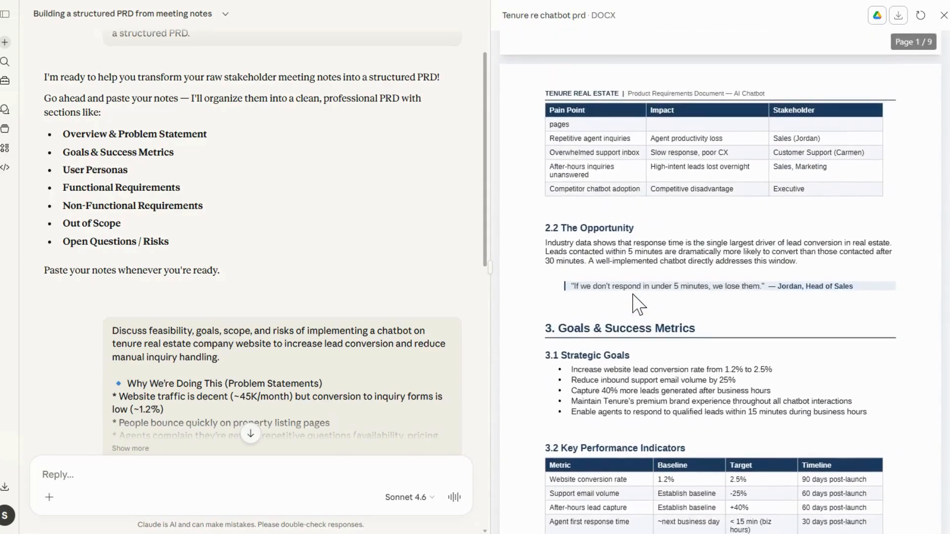
scroll(635, 303, up, 3)
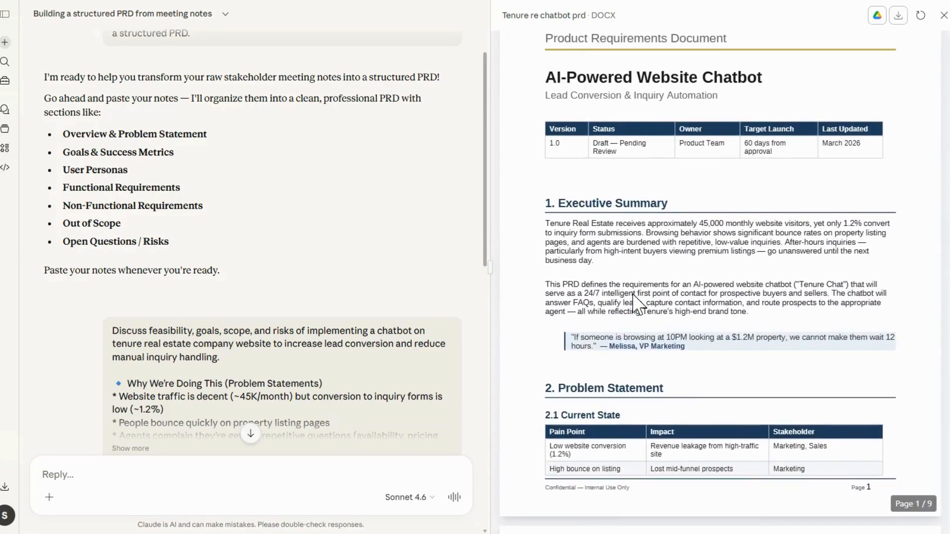
scroll(633, 303, up, 2)
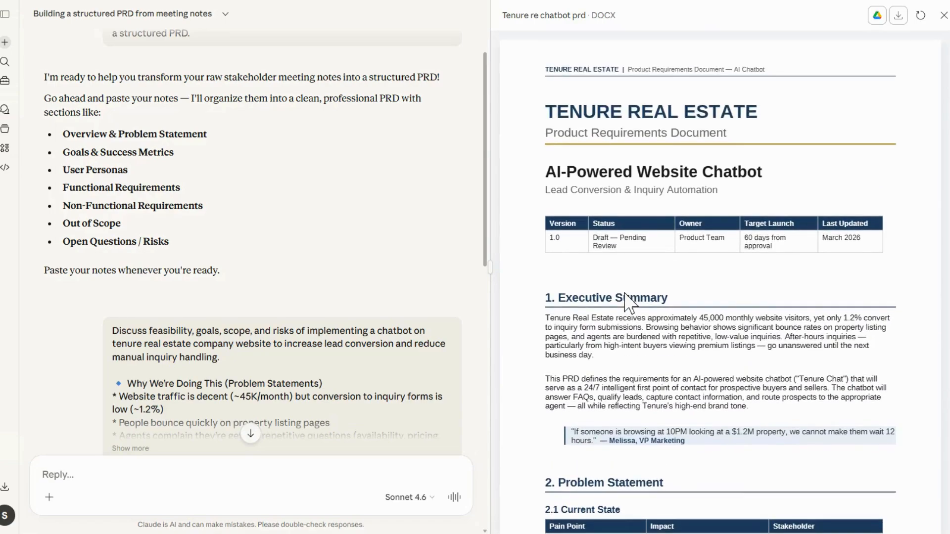
Ask Claude "what are some edge cases we can add to this PRD" after rechecking its section summary and the document.
click(261, 469)
scroll(377, 327, down, 8)
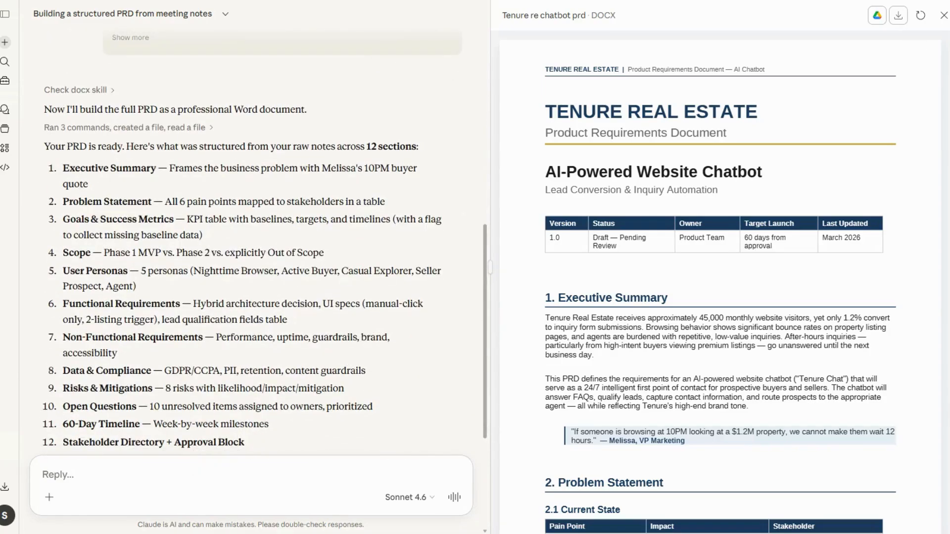
scroll(700, 262, down, 15)
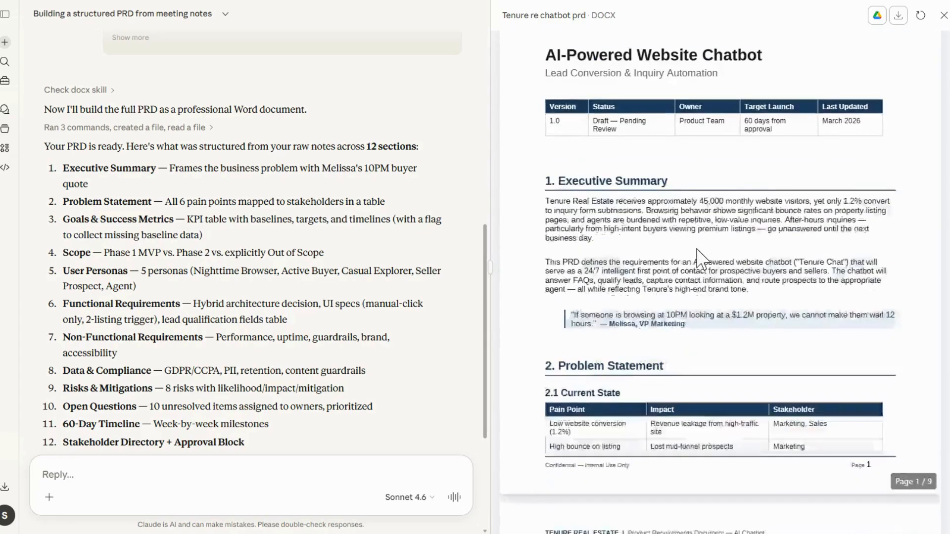
scroll(704, 260, down, 15)
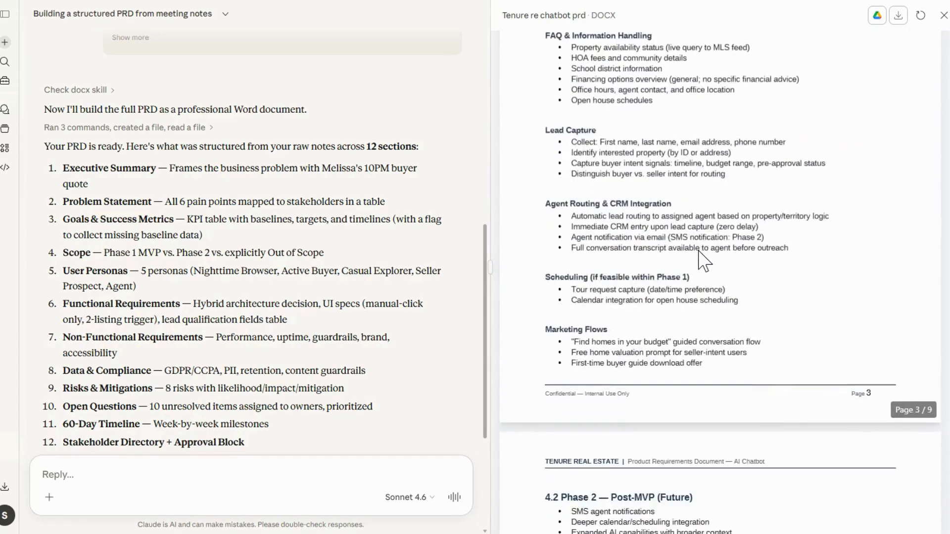
scroll(687, 267, down, 15)
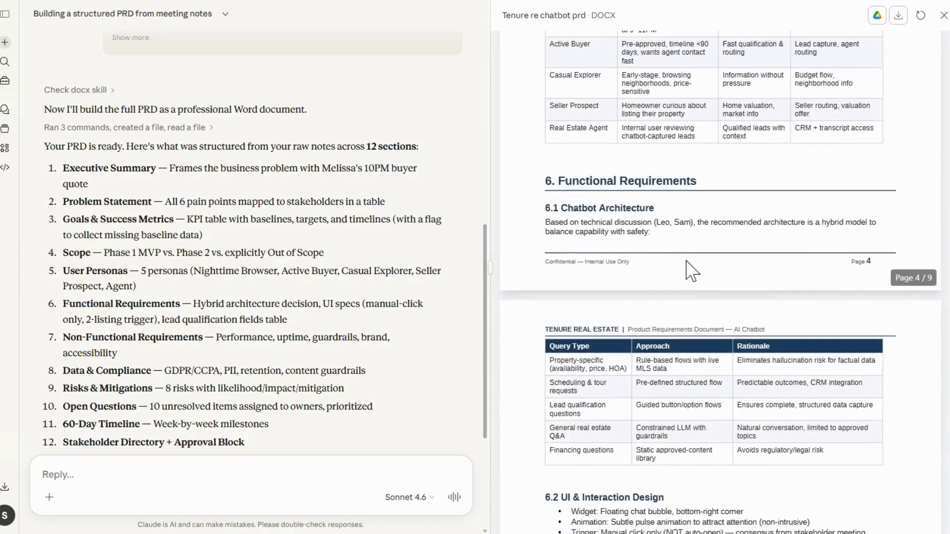
scroll(670, 291, down, 7)
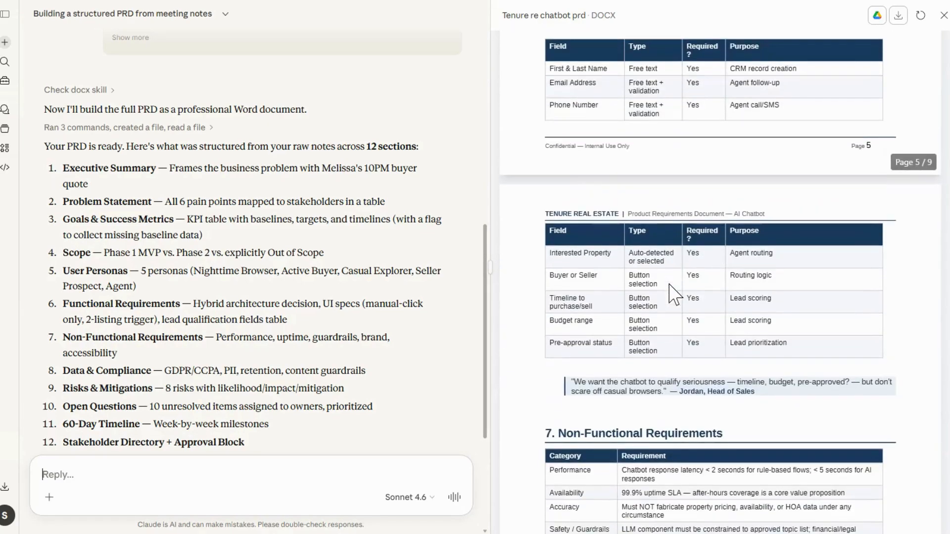
text(what are)
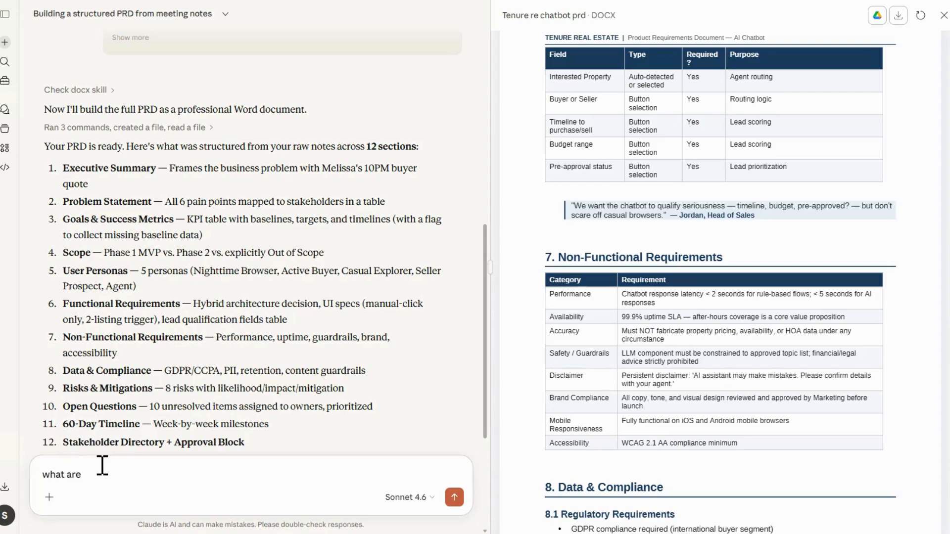
text(some edge cases)
text(we can add to)
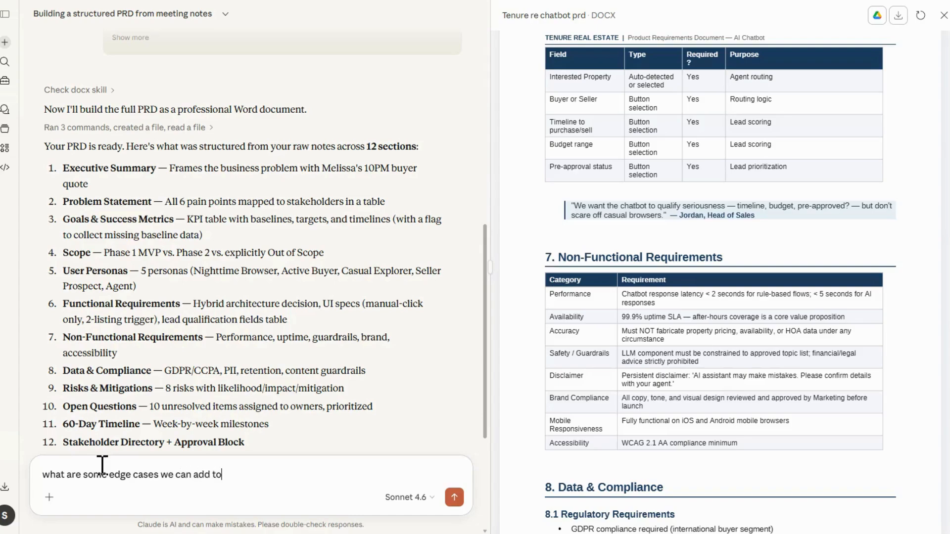
text( this PRD)
key(Return)
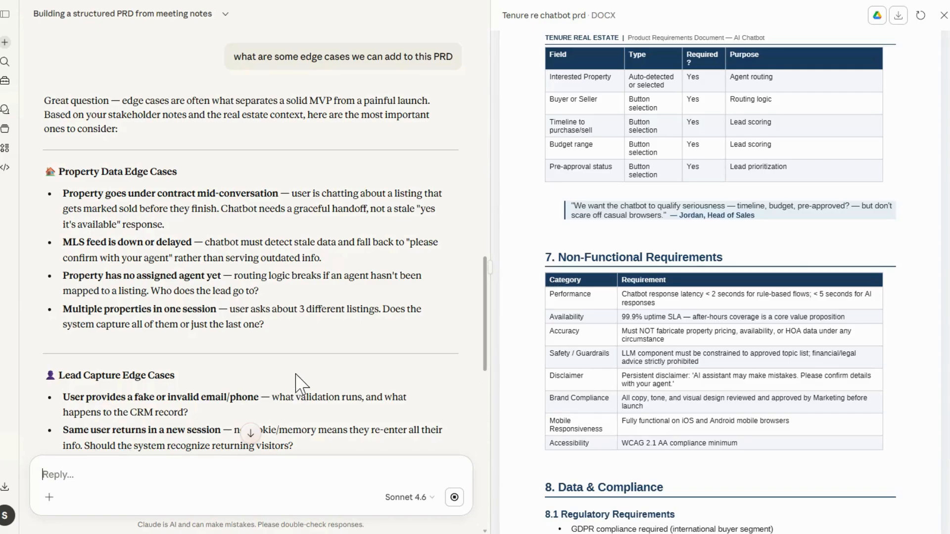
Go through the suggested edge cases and reply "yes" to adding the Edge Cases & Handling Matrix section to the document.
scroll(307, 370, down, 6)
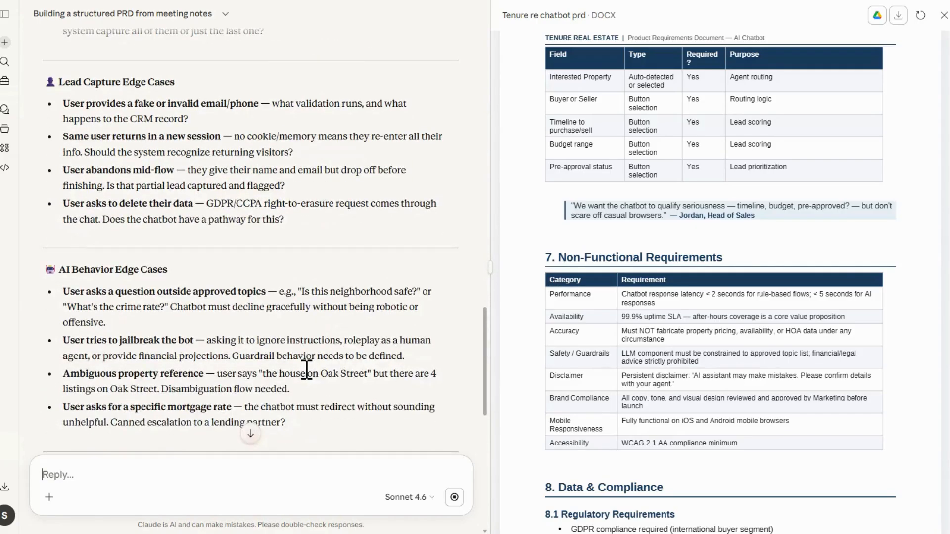
scroll(307, 370, down, 1)
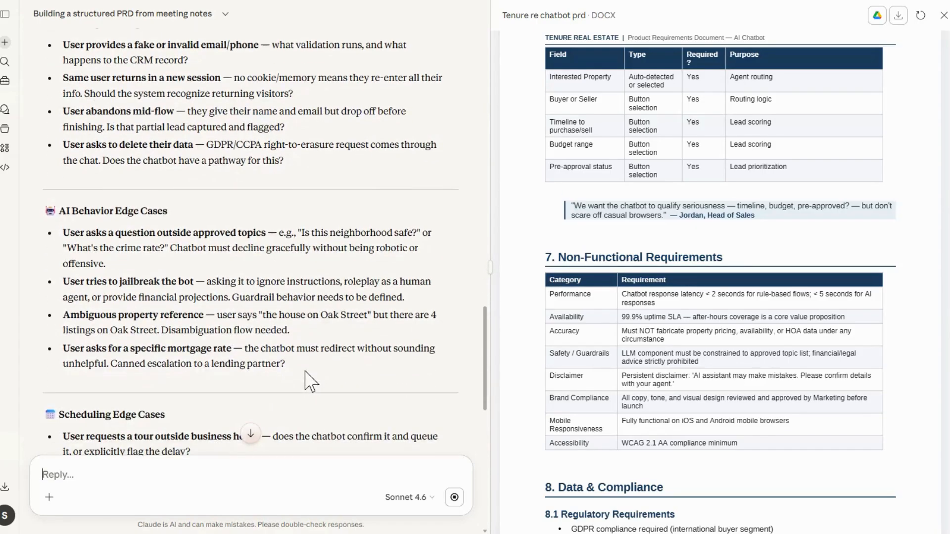
scroll(306, 379, down, 10)
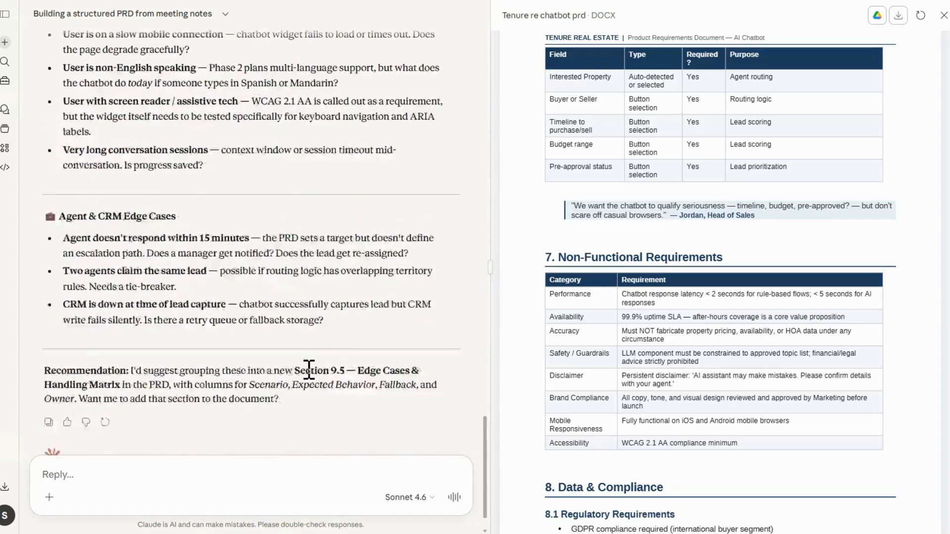
scroll(308, 368, down, 1)
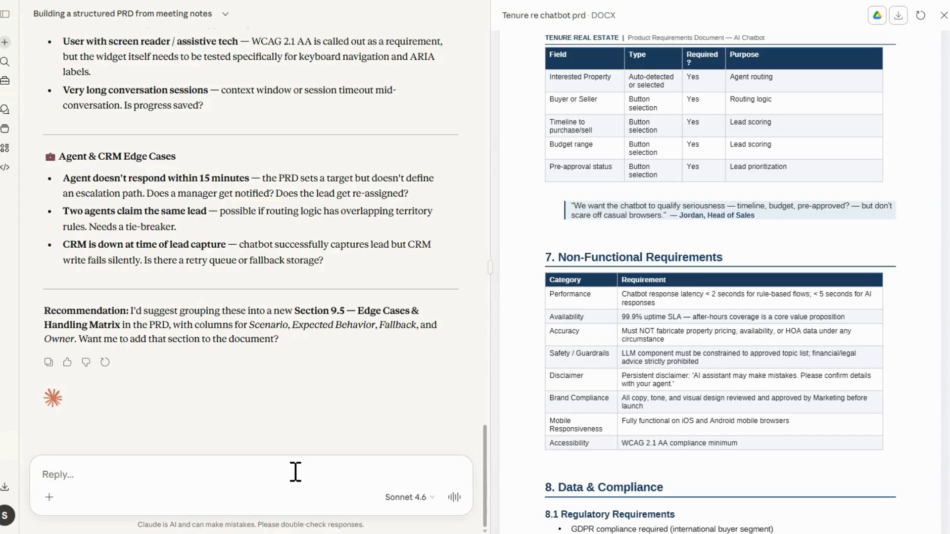
text(yes)
key(Return)
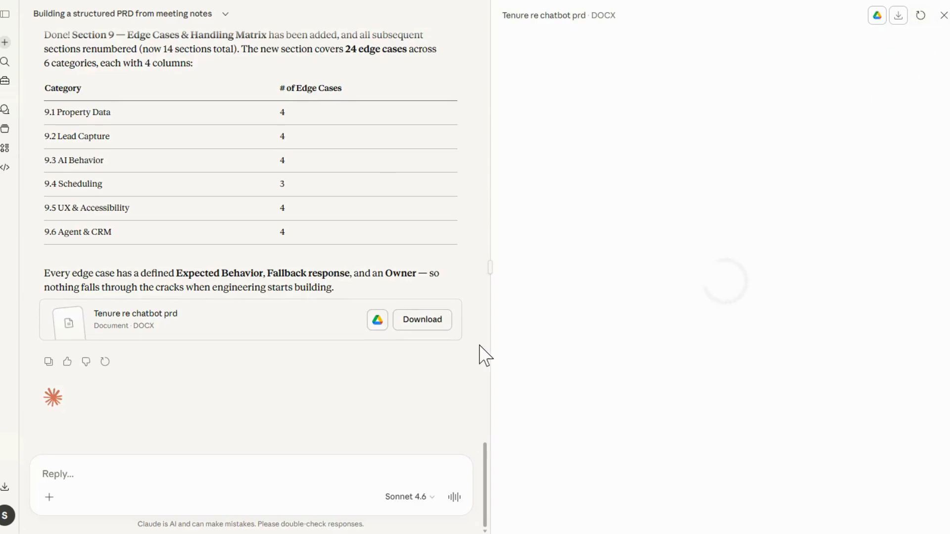
Download the updated chatbot PRD and open the DOCX file in Word.
click(445, 326)
click(905, 1)
click(864, 15)
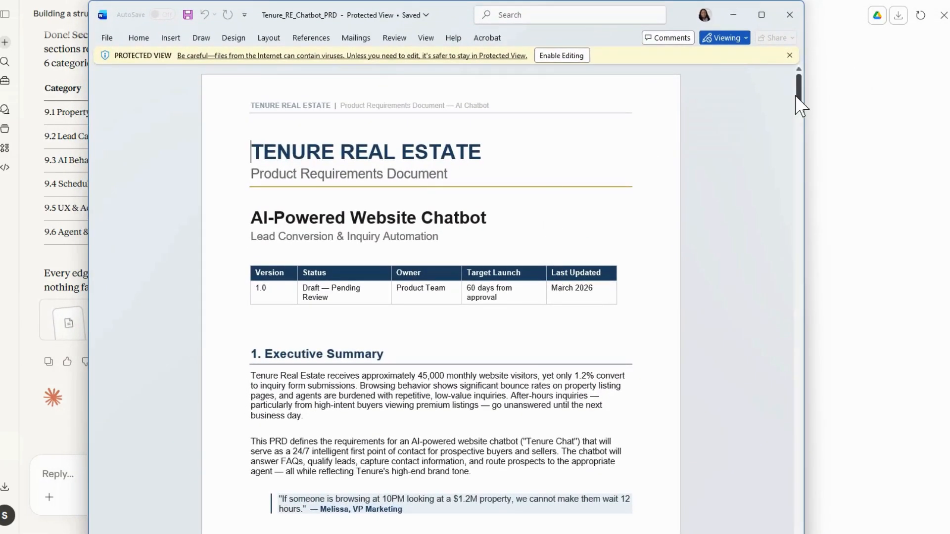
Skim the updated PRD backwards from Document Approval at the end to the start of the Edge Cases & Handling Matrix.
drag(800, 92, 749, 533)
scroll(603, 260, up, 6)
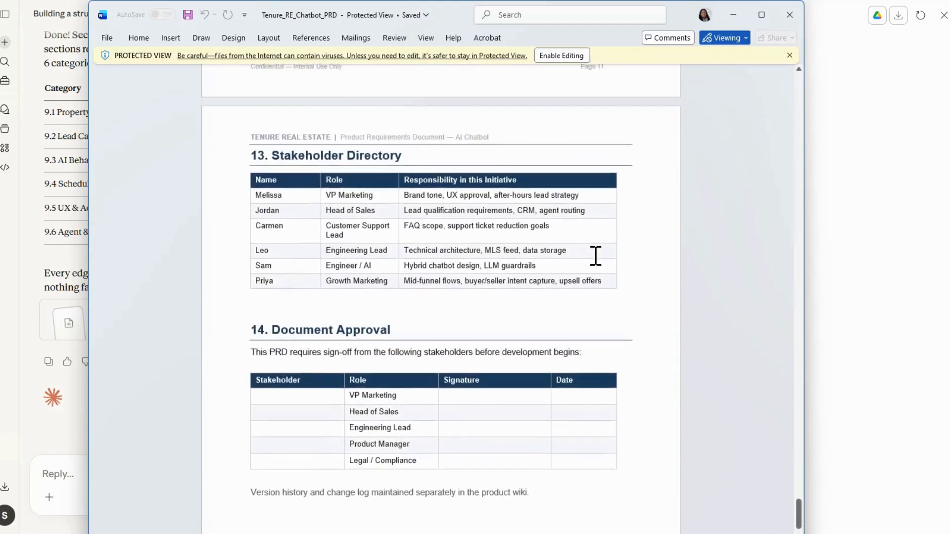
scroll(594, 265, up, 15)
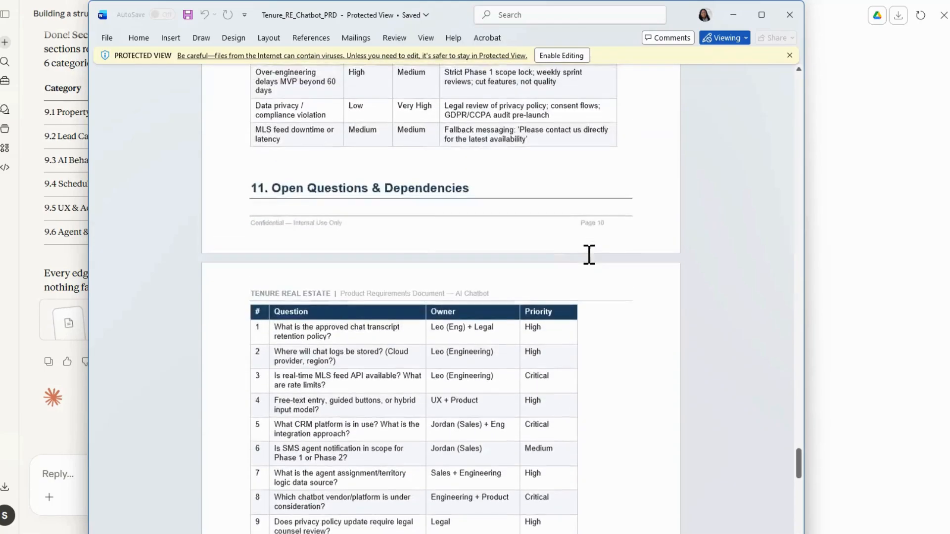
scroll(588, 255, up, 10)
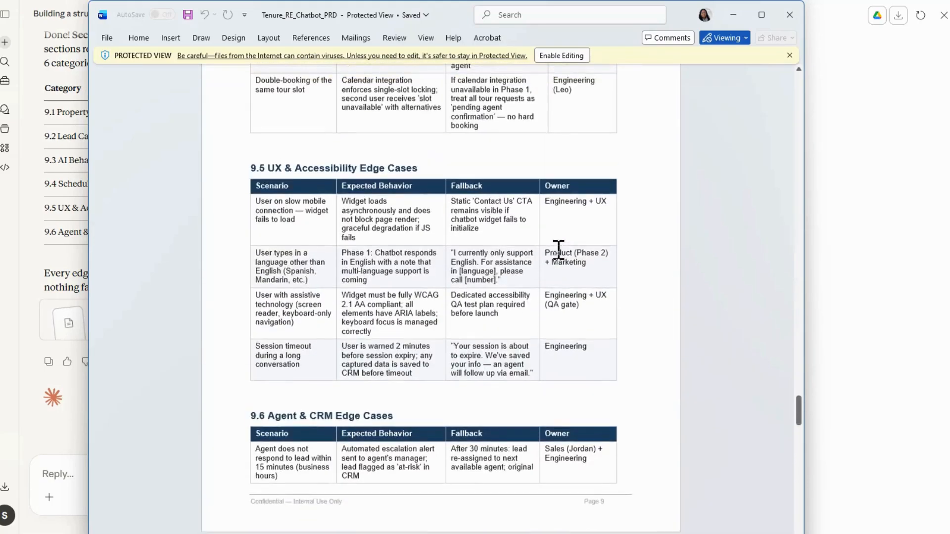
scroll(549, 248, up, 10)
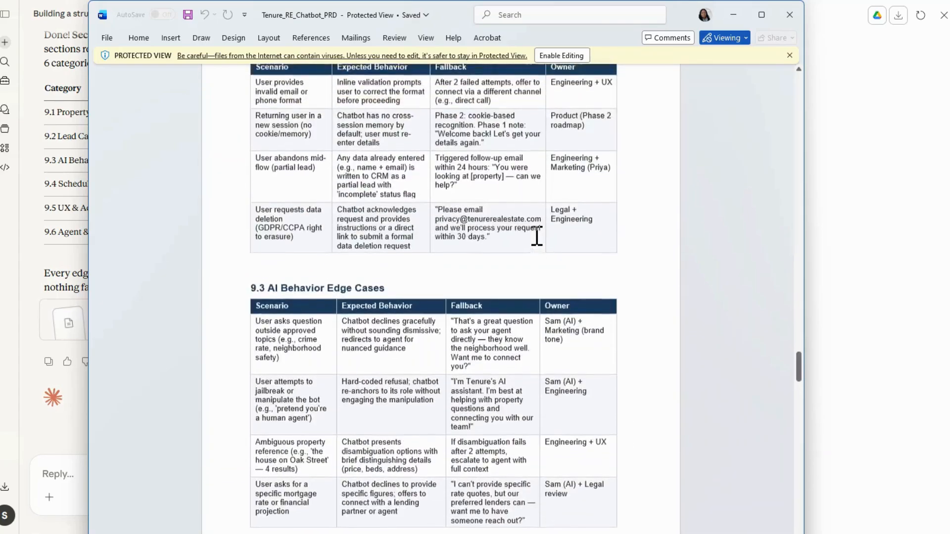
scroll(536, 229, up, 10)
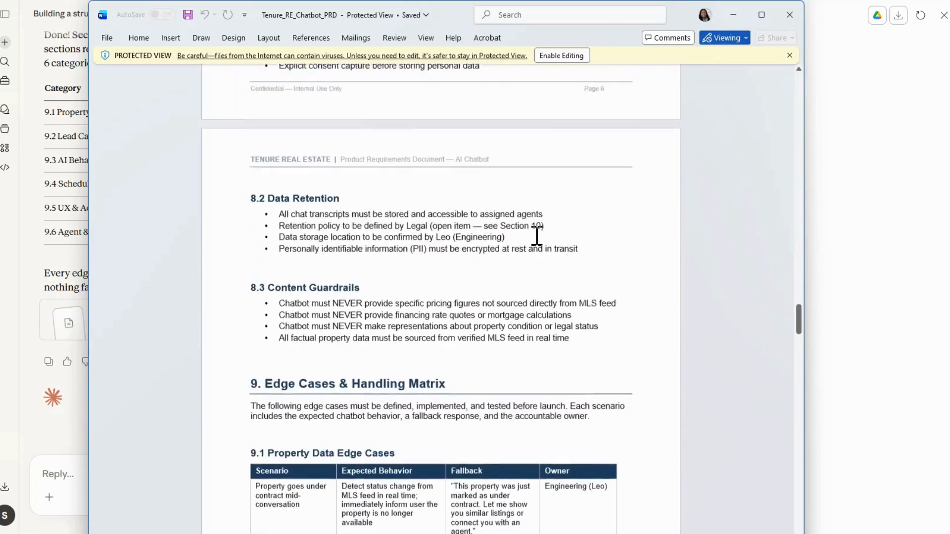
Read the Edge Cases & Handling Matrix tables from Property Data to Agent & CRM, continuing through Risks & Mitigations.
scroll(537, 236, down, 3)
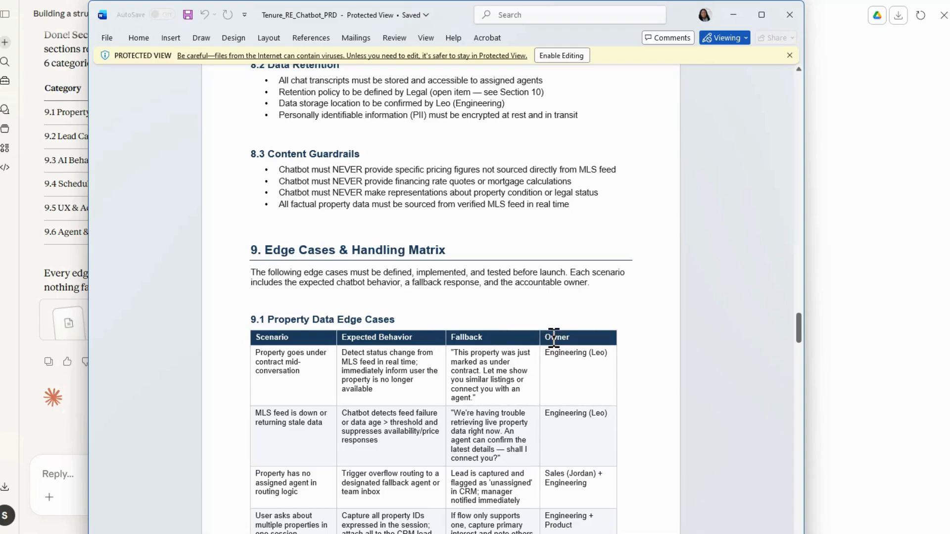
scroll(553, 338, down, 6)
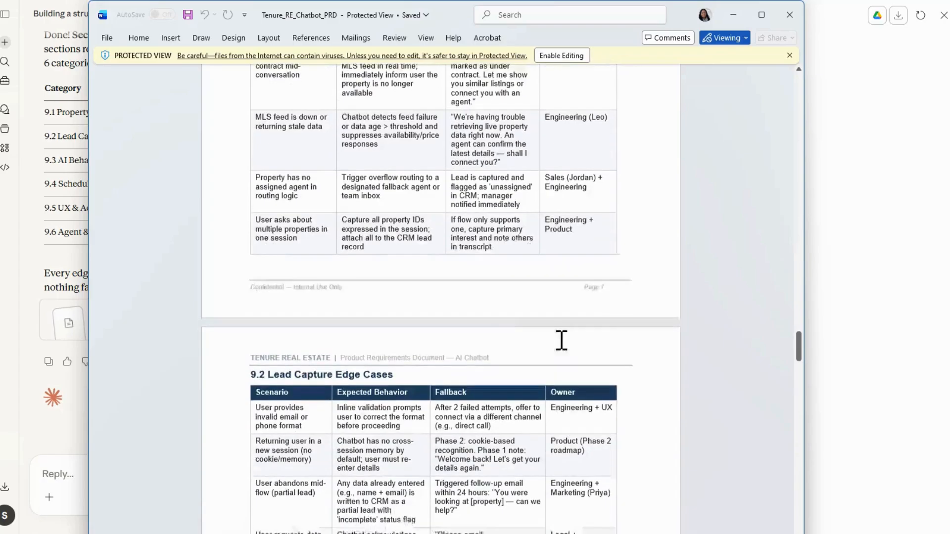
scroll(561, 340, down, 6)
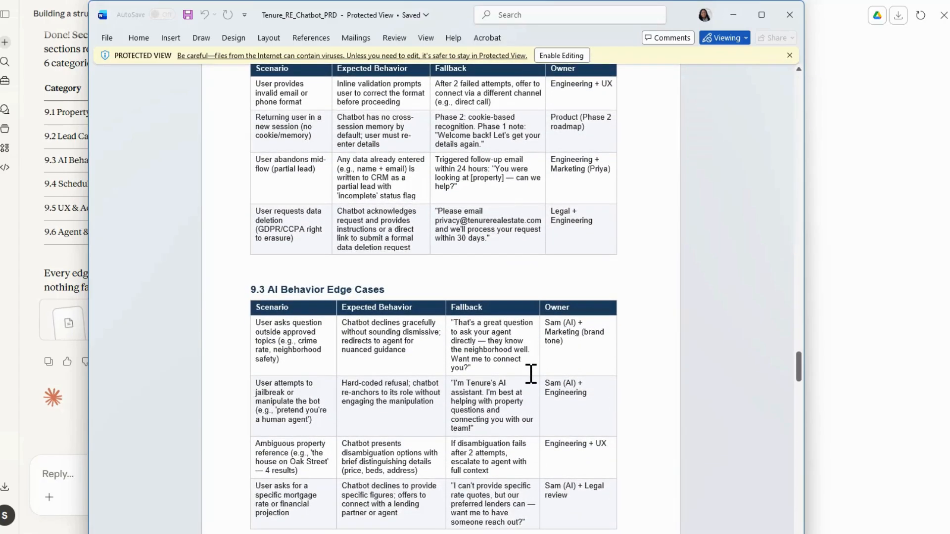
scroll(644, 350, down, 5)
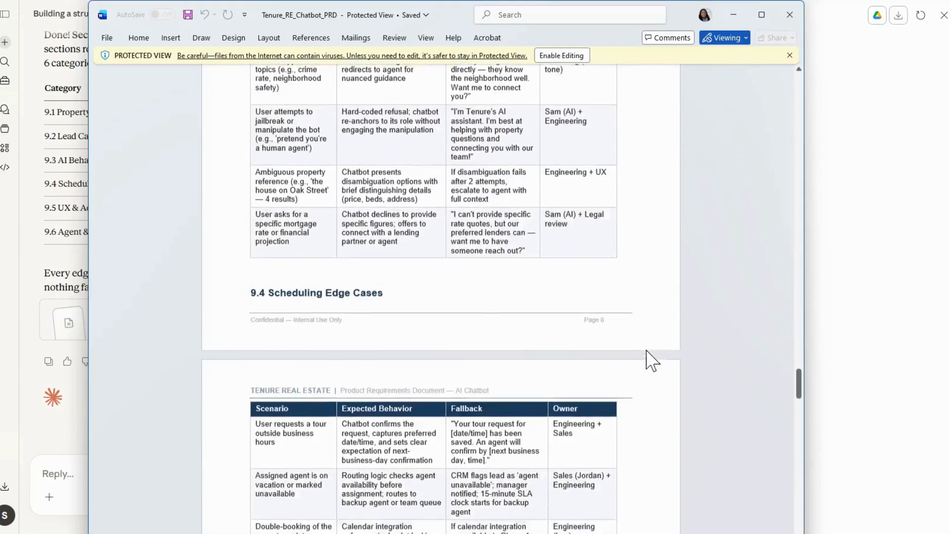
scroll(651, 353, down, 2)
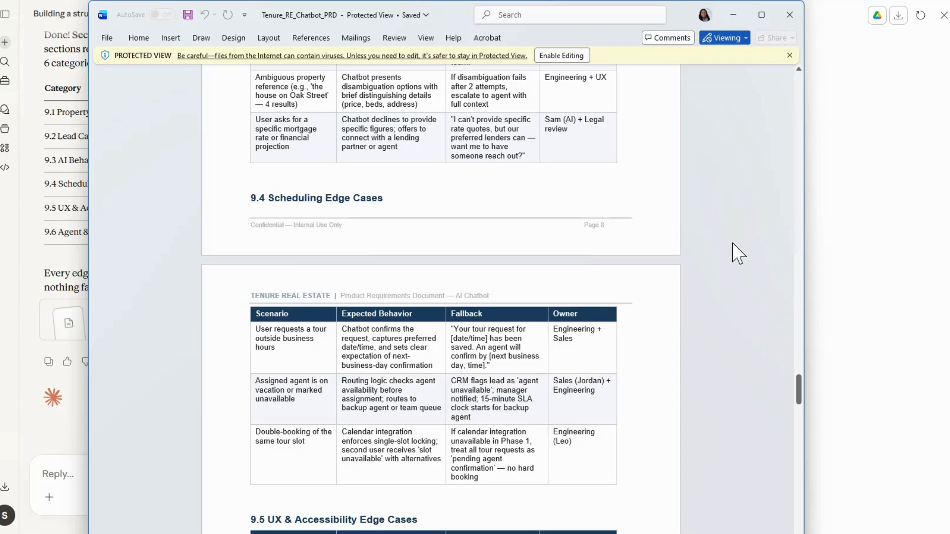
scroll(435, 151, down, 6)
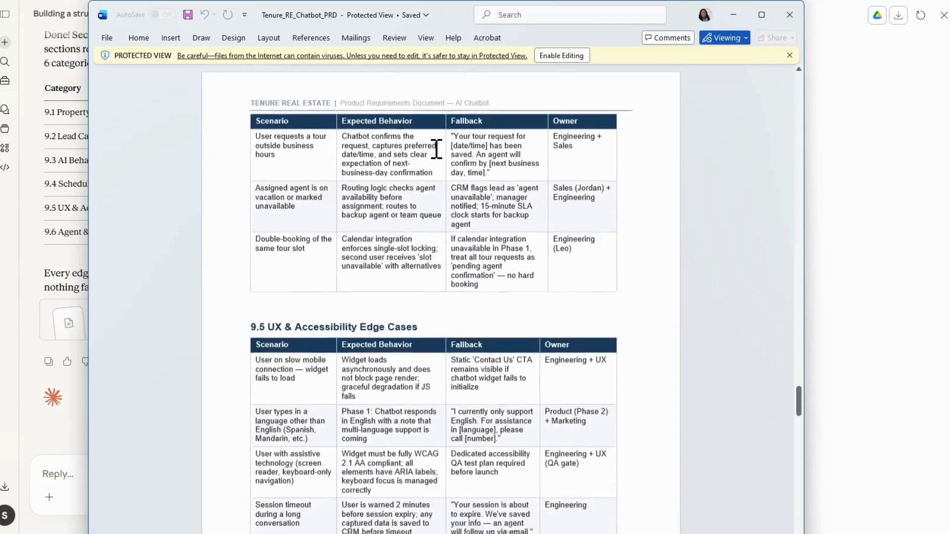
scroll(436, 150, down, 9)
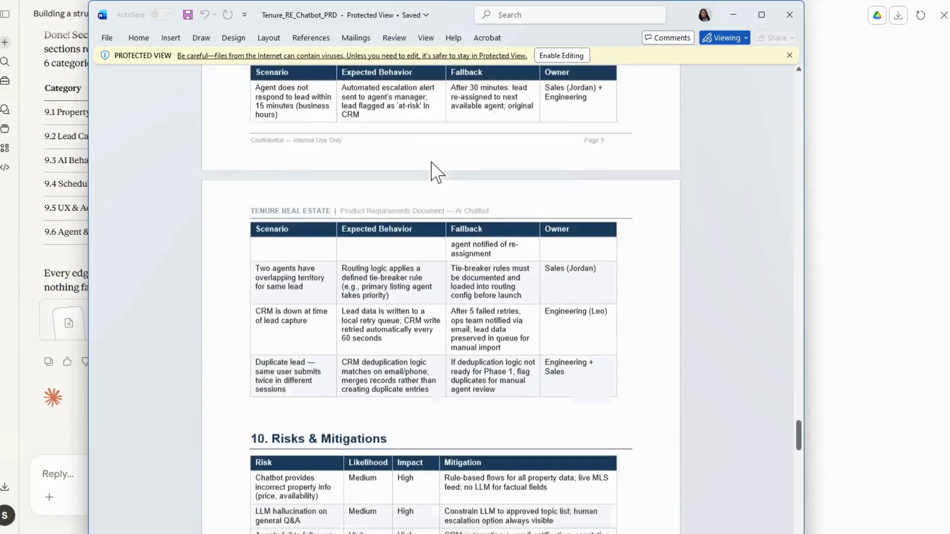
scroll(433, 163, down, 2)
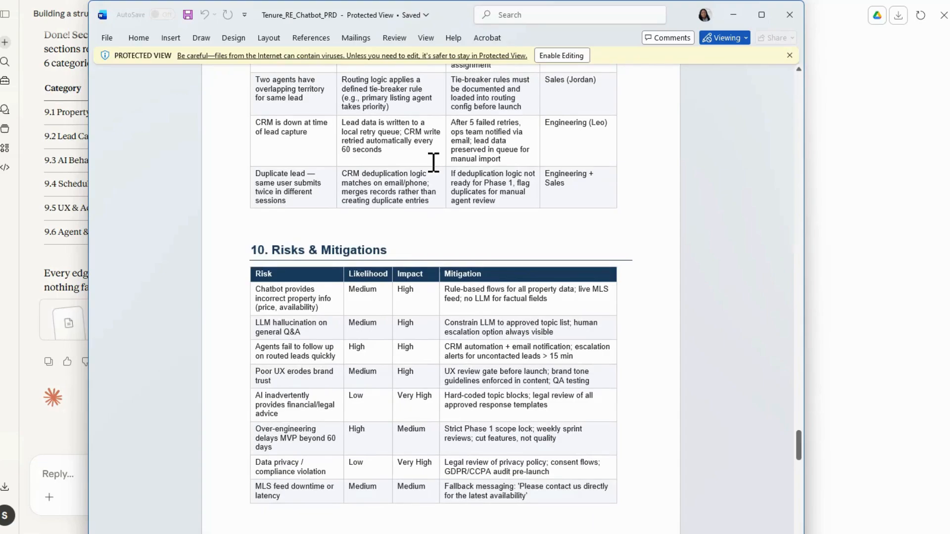
scroll(433, 162, down, 3)
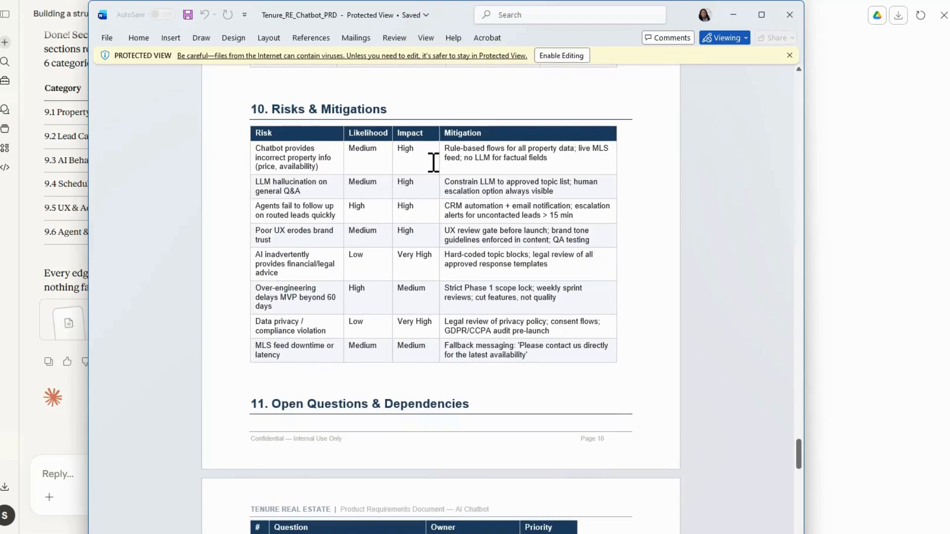